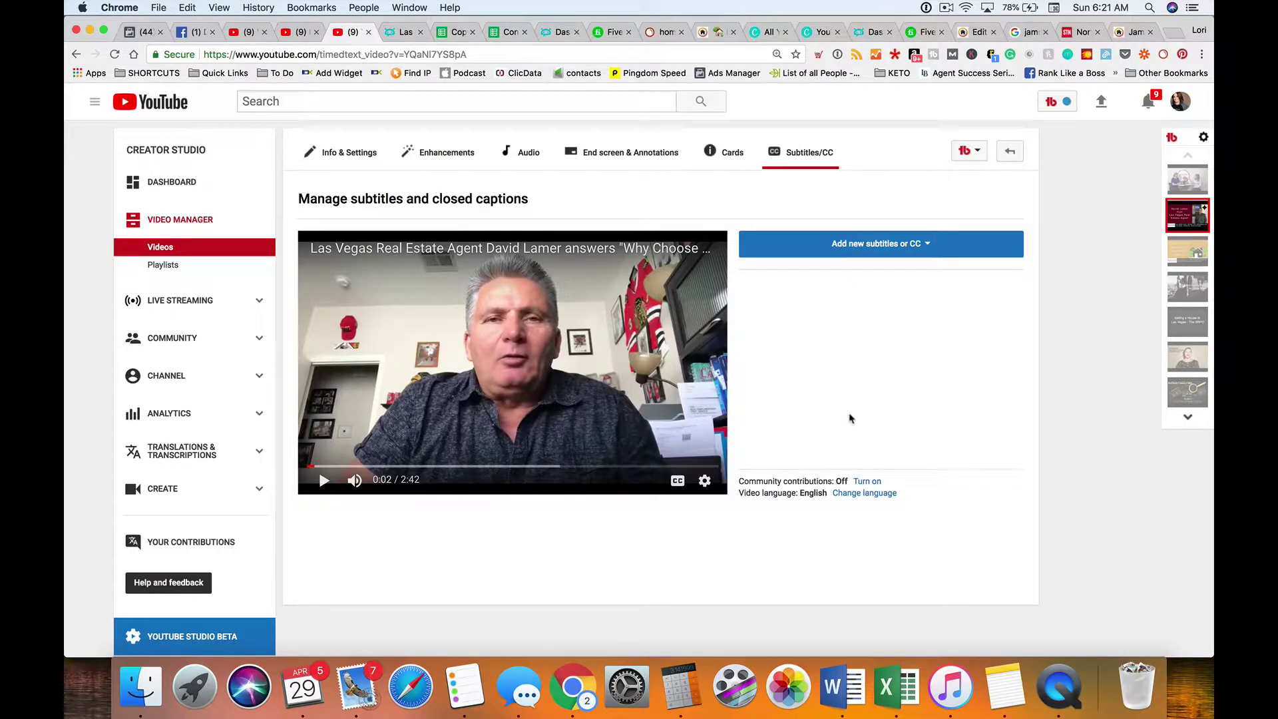
Switch to the Temi transcript and replace "real p" after "Las Vegas" in the opening sentence with "Real Estate".
{"action": "left_click", "coordinate": [402, 35]}
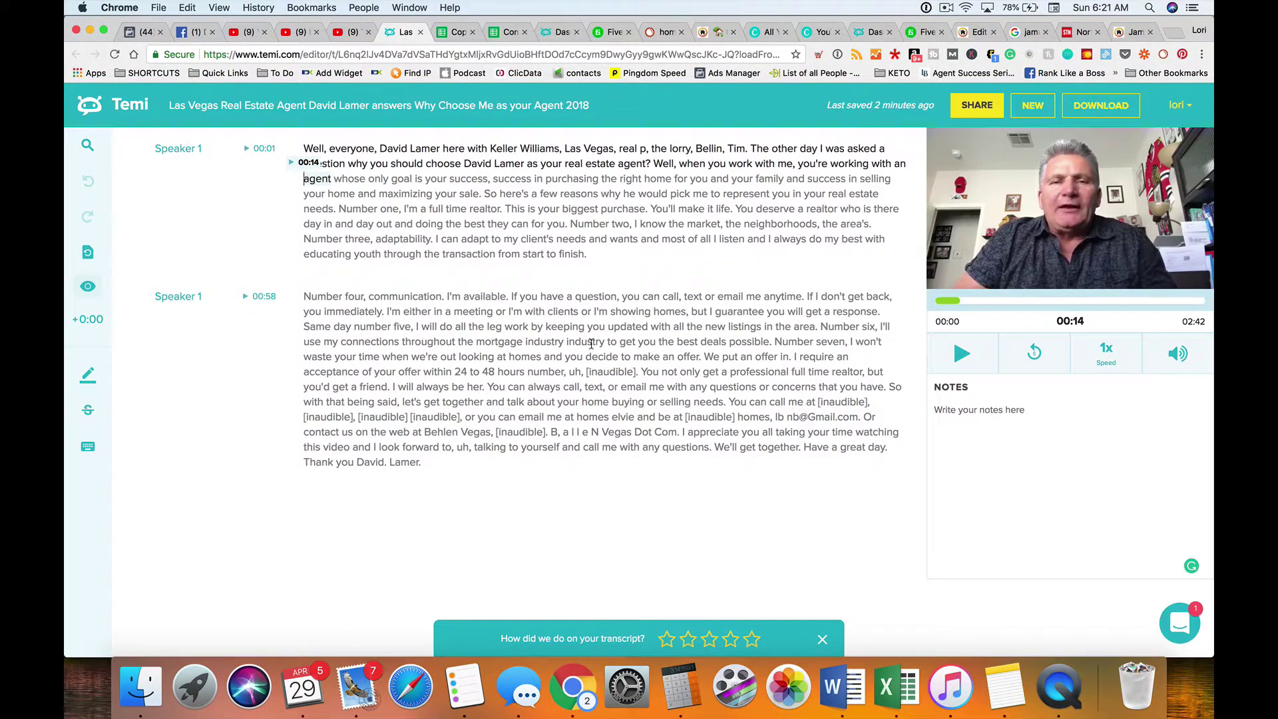
{"action": "left_click", "coordinate": [635, 281]}
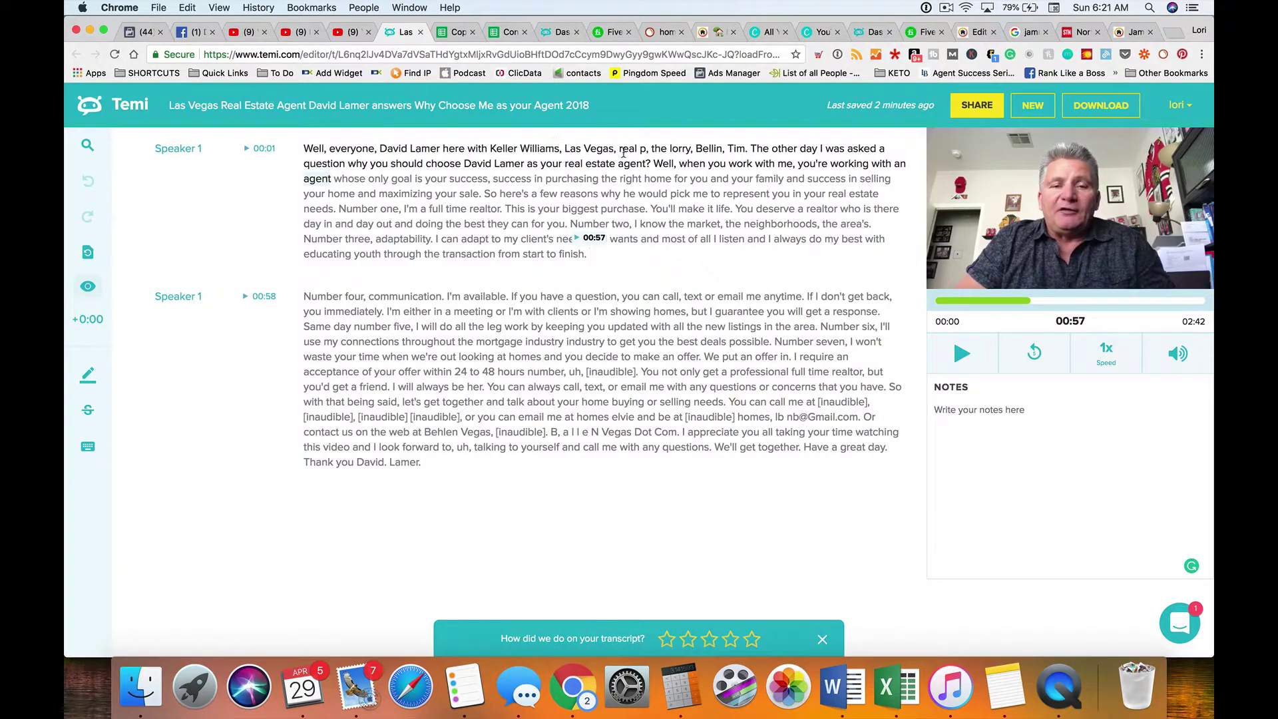
{"action": "left_click", "coordinate": [650, 152]}
{"action": "key", "text": "BackSpace"}
{"action": "key", "text": "BackSpace"}
{"action": "key", "text": "BackSpace"}
{"action": "key", "text": "BackSpace"}
{"action": "key", "text": "BackSpace"}
{"action": "key", "text": "BackSpace"}
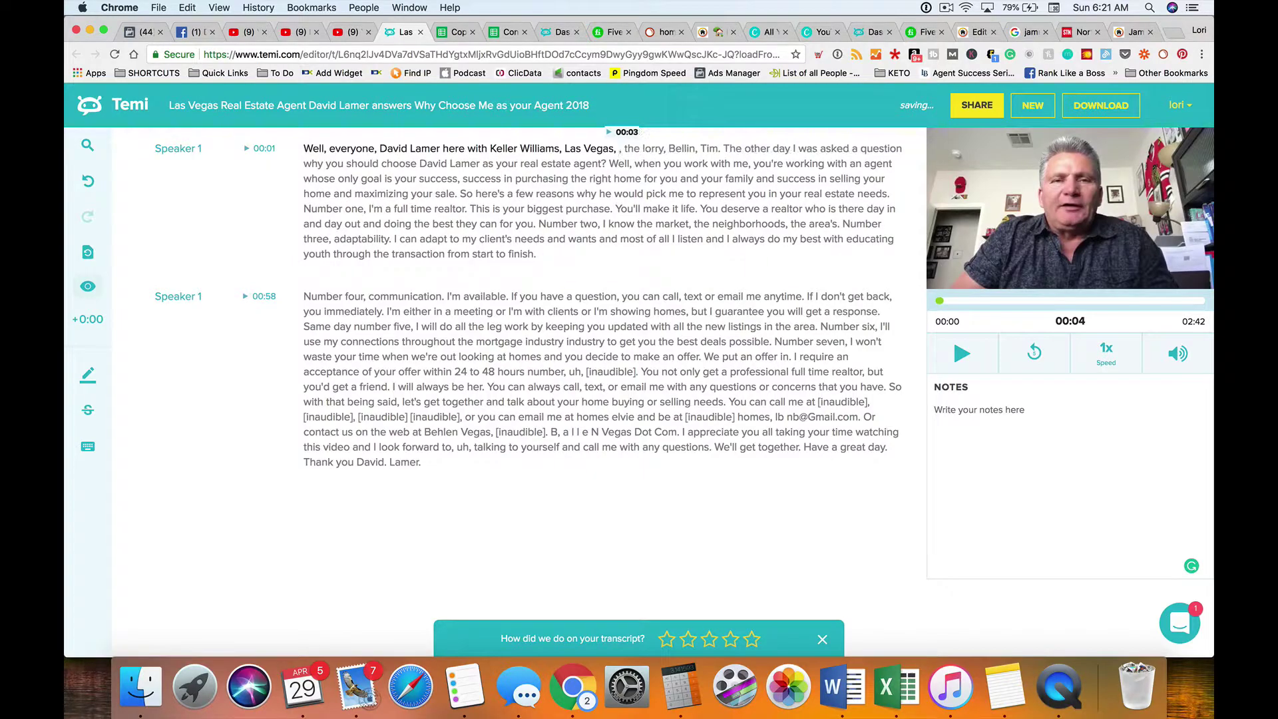
{"action": "type", "text": "Real Estate"}
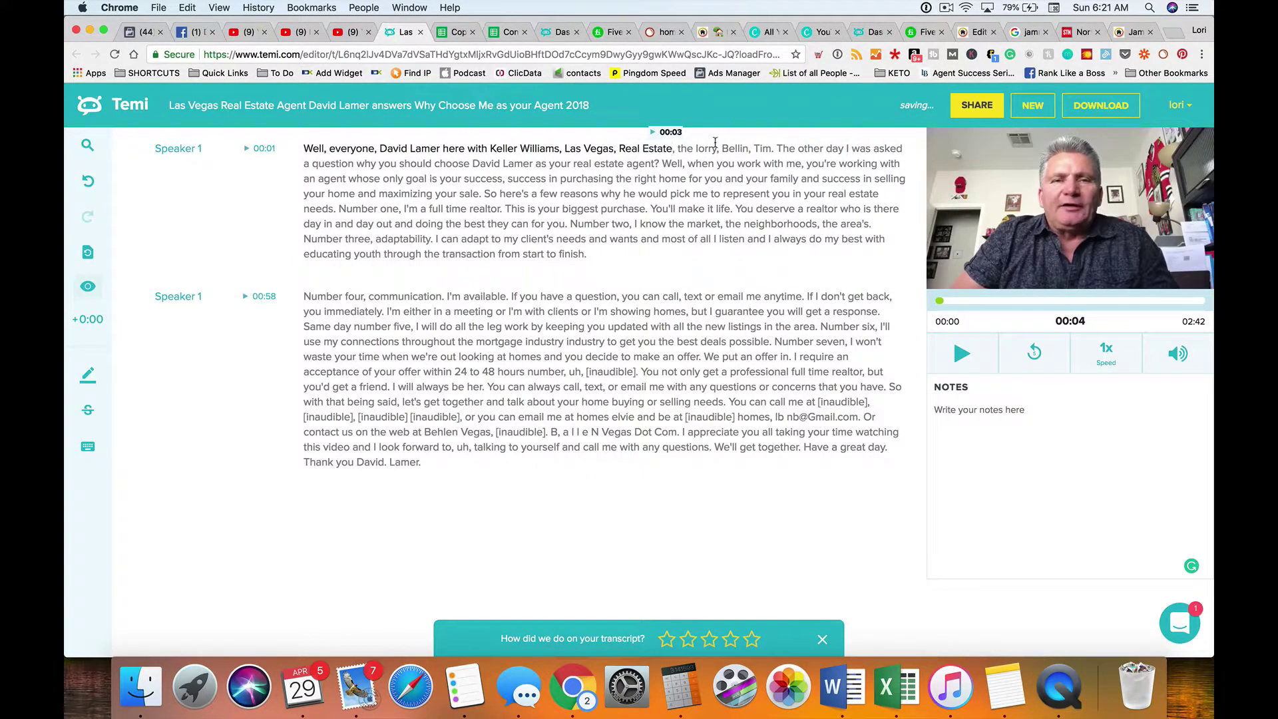
Replace the misheard team name in the transcript's opening sentence with the real estate team's correct name.
{"action": "left_click_drag", "start_coordinate": [772, 145], "coordinate": [696, 145]}
{"action": "type", "text": "Lori BAllen T"}
{"action": "key", "text": "BackSpace"}
{"action": "key", "text": "BackSpace"}
{"action": "key", "text": "BackSpace"}
{"action": "key", "text": "BackSpace"}
{"action": "key", "text": "BackSpace"}
{"action": "key", "text": "BackSpace"}
{"action": "key", "text": "BackSpace"}
{"action": "type", "text": "allen Team"}
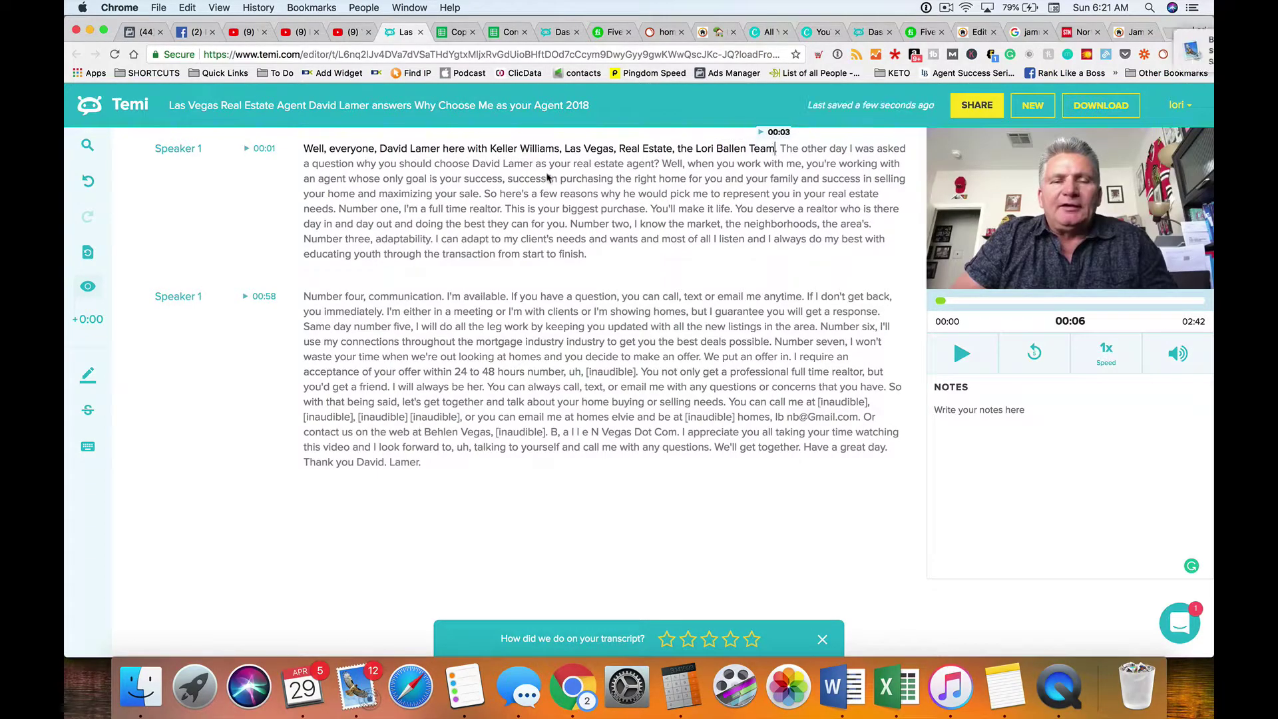
{"action": "left_click", "coordinate": [664, 164]}
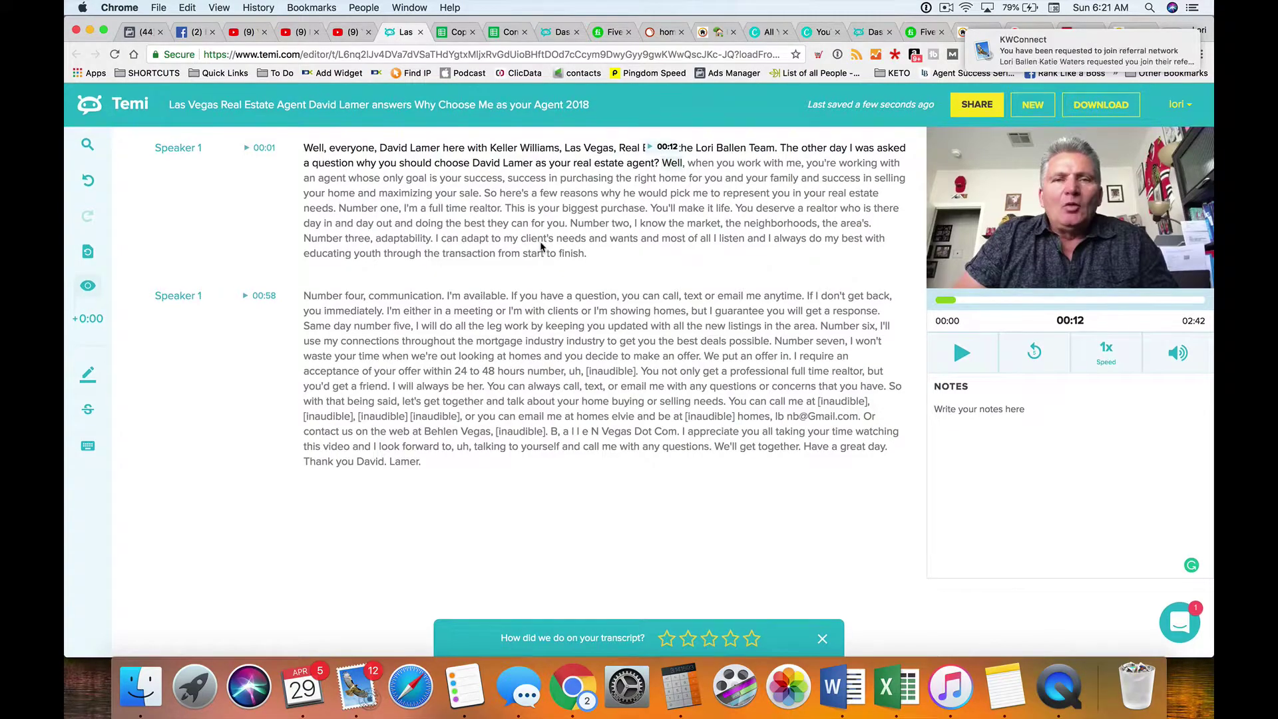
{"action": "left_click_drag", "start_coordinate": [677, 432], "coordinate": [552, 434]}
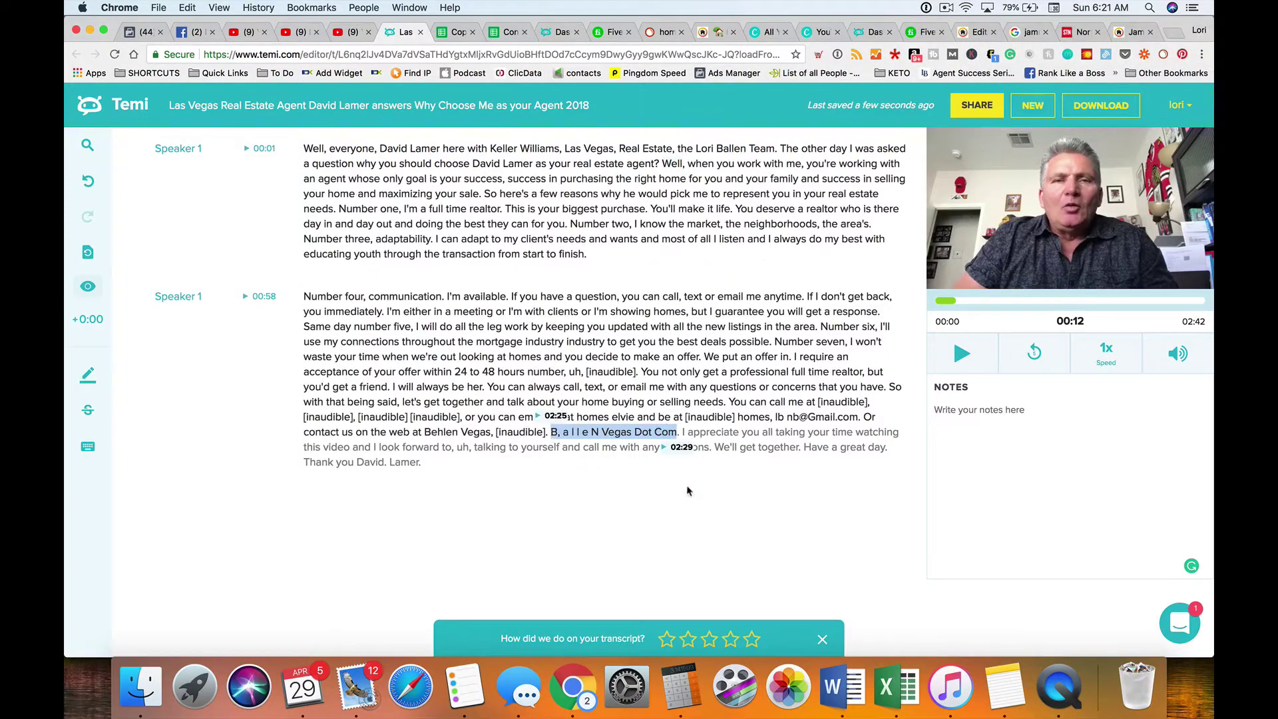
{"action": "key", "text": "super+Up"}
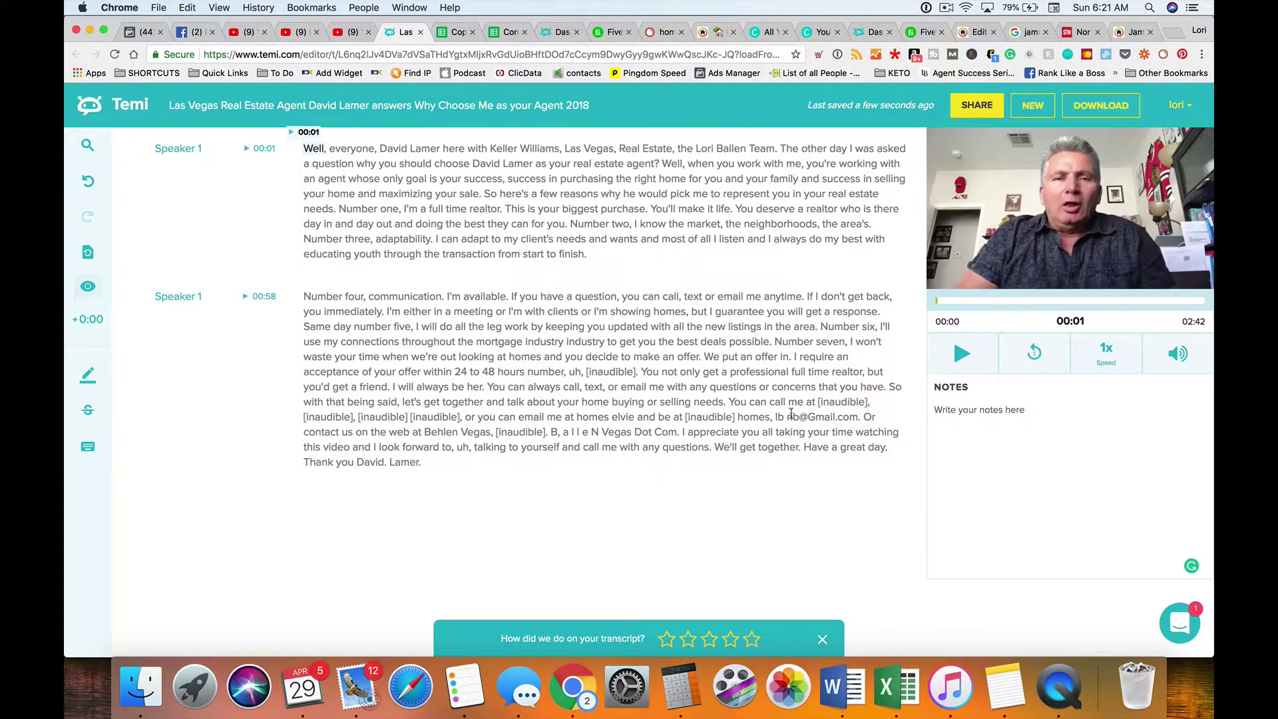
Delete the inaudible phone number following "You can call me" and the garbled email address following "or you can email".
{"action": "left_click_drag", "start_coordinate": [807, 402], "coordinate": [462, 418]}
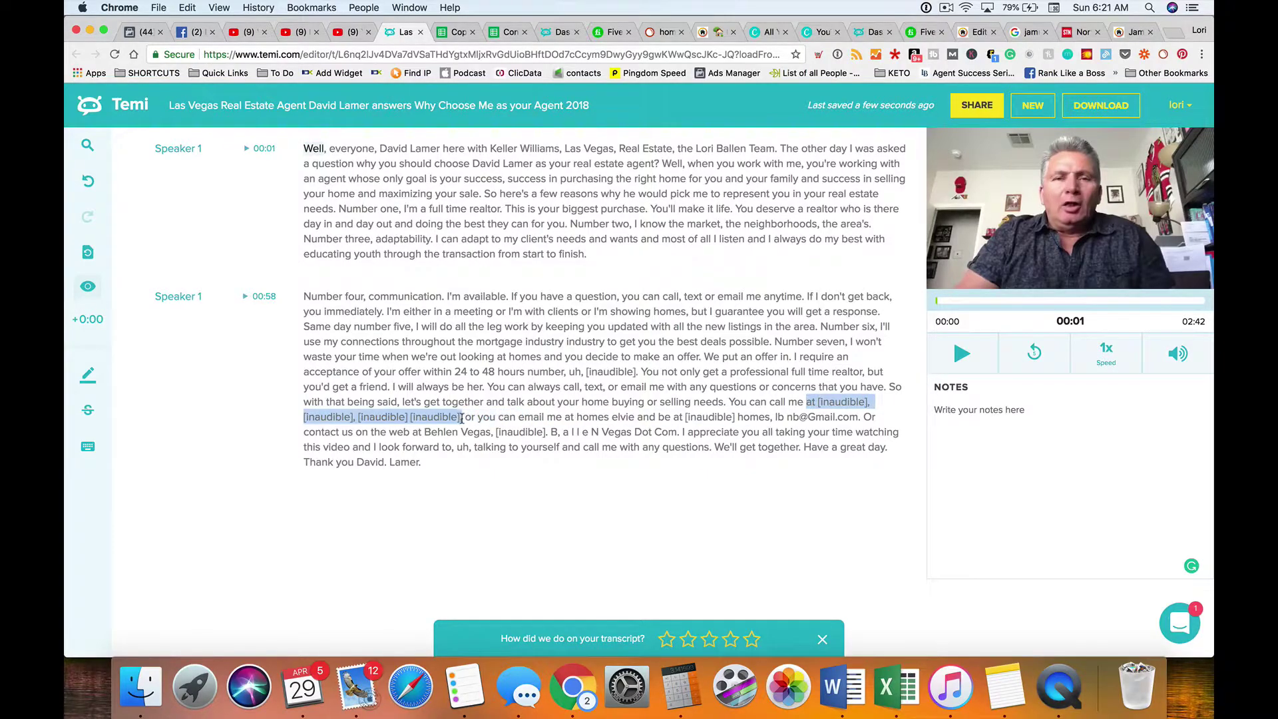
{"action": "key", "text": "BackSpace"}
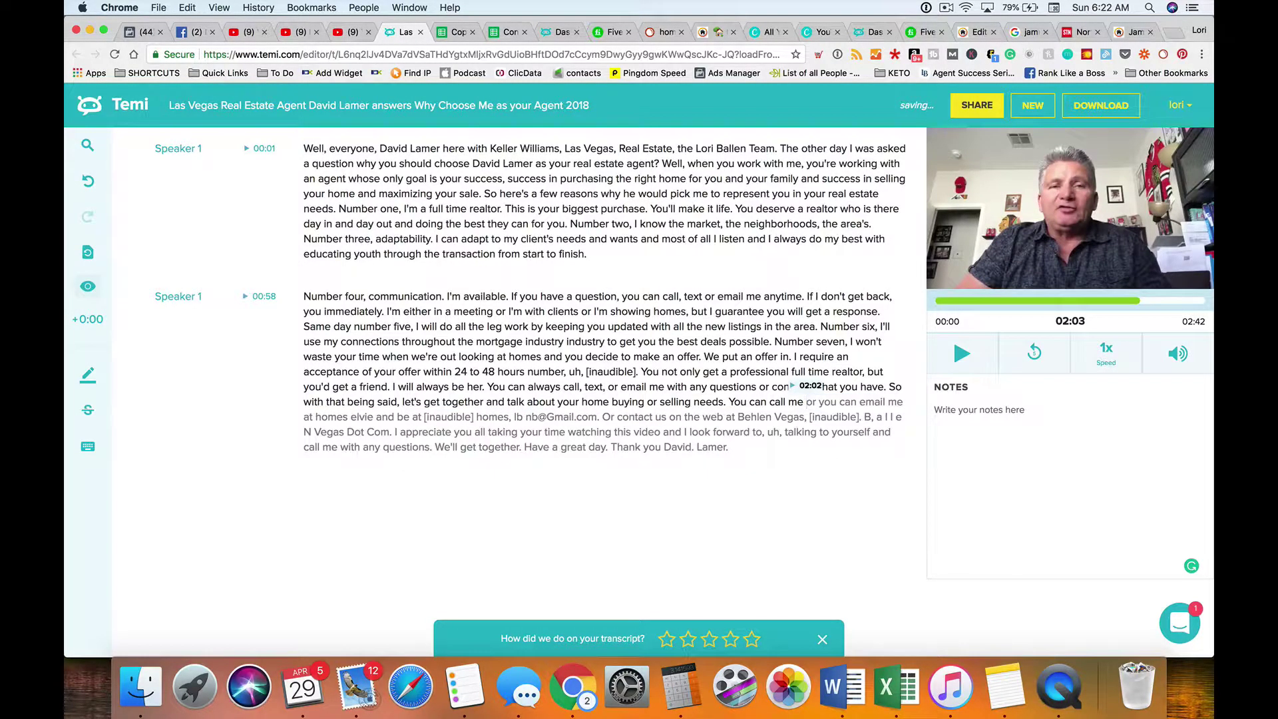
{"action": "key", "text": "Right"}
{"action": "key", "text": "Right"}
{"action": "key", "text": "Right"}
{"action": "key", "text": "Right"}
{"action": "key", "text": "Right"}
{"action": "key", "text": "Right"}
{"action": "key", "text": "Right"}
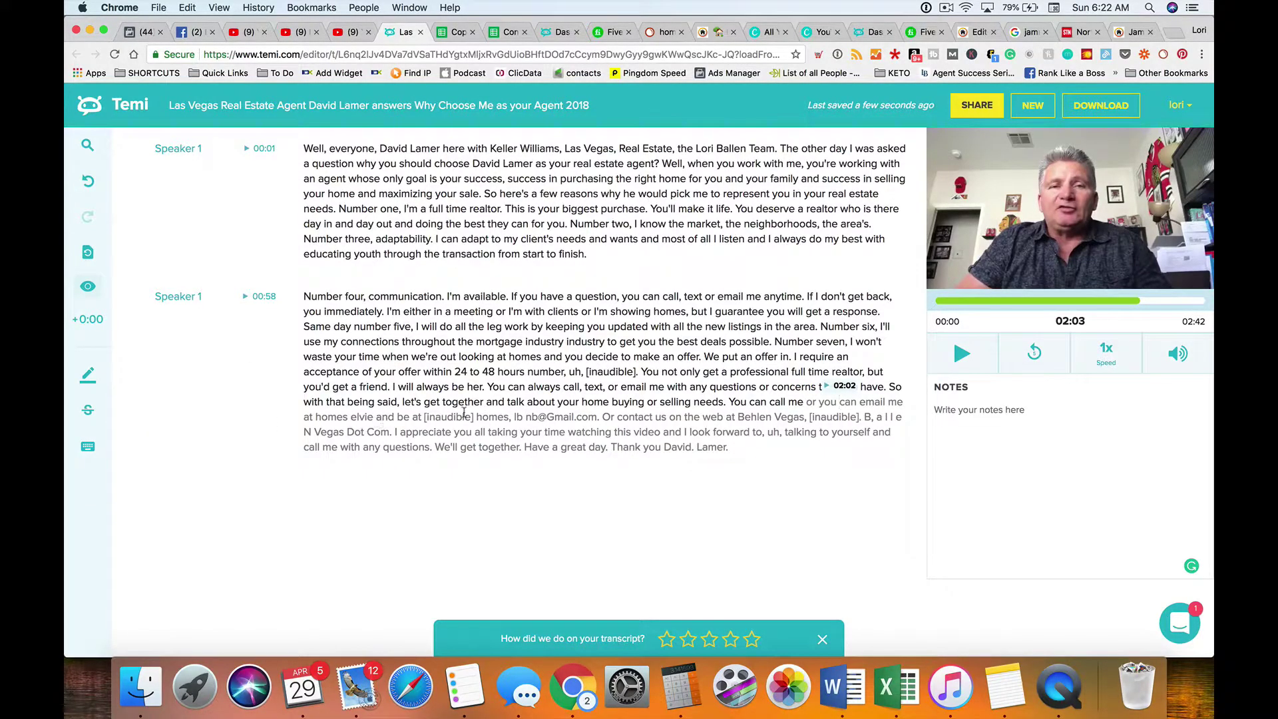
{"action": "left_click_drag", "start_coordinate": [889, 399], "coordinate": [599, 420]}
{"action": "key", "text": "BackSpace"}
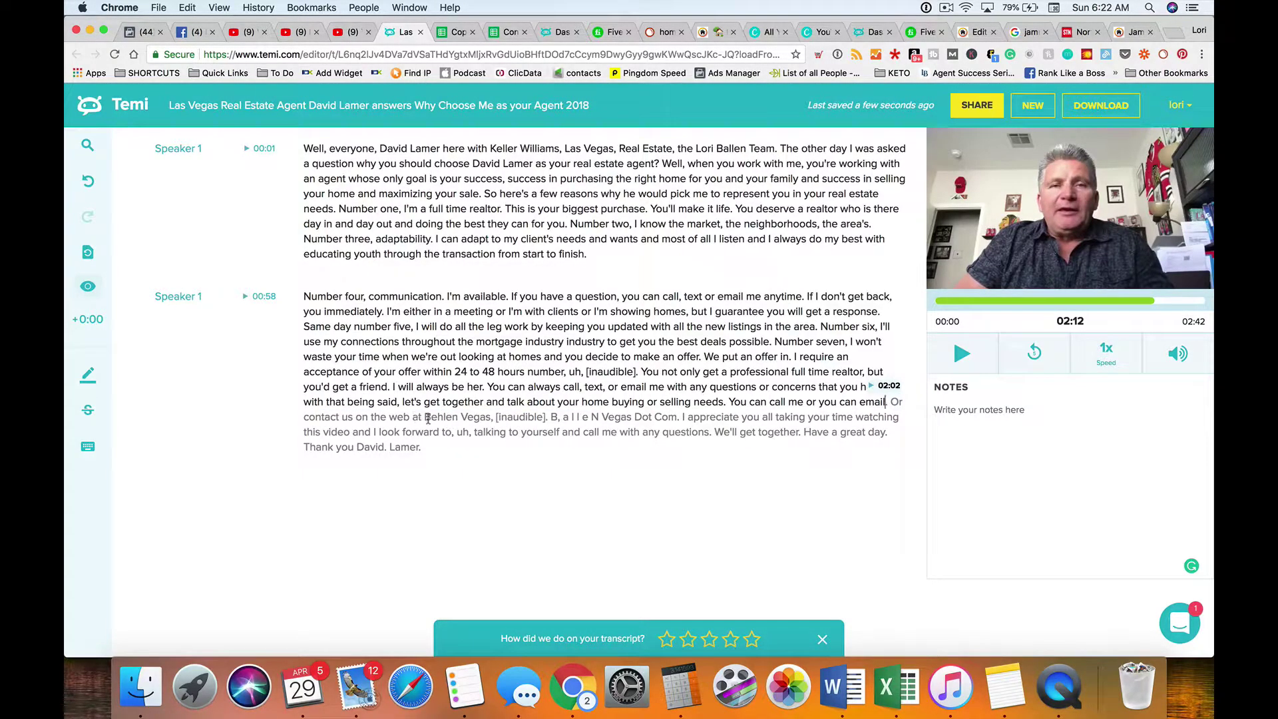
Replace the garbled web address after "contact us on the web at" with "BallenVegas.com." and start the following sentence with "I".
{"action": "left_click_drag", "start_coordinate": [427, 416], "coordinate": [683, 416]}
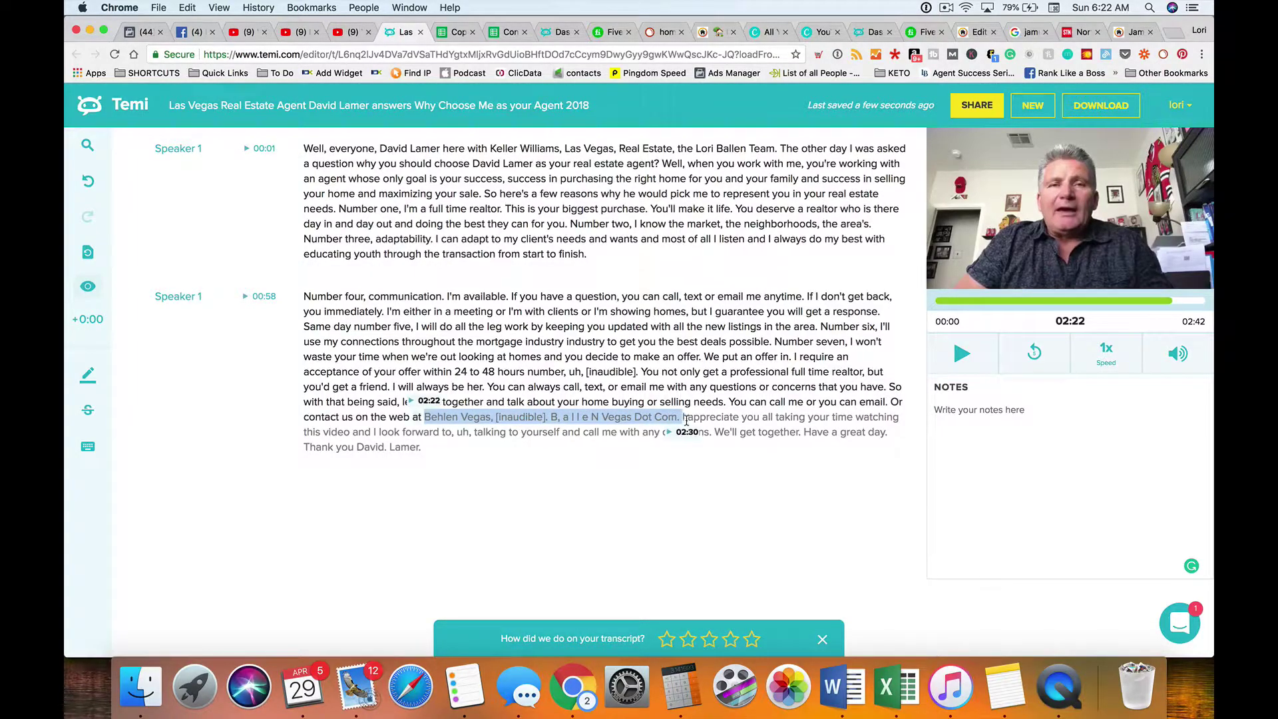
{"action": "type", "text": "BallenVegas.com"}
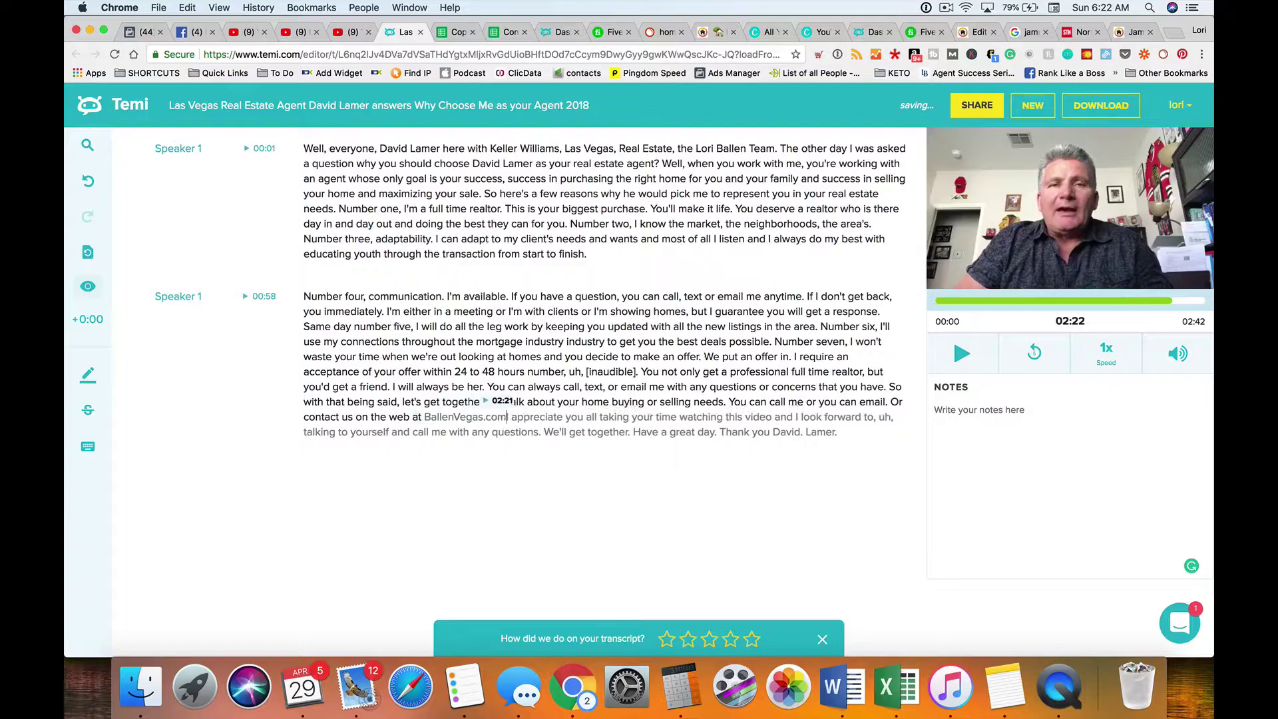
{"action": "type", "text": ". I"}
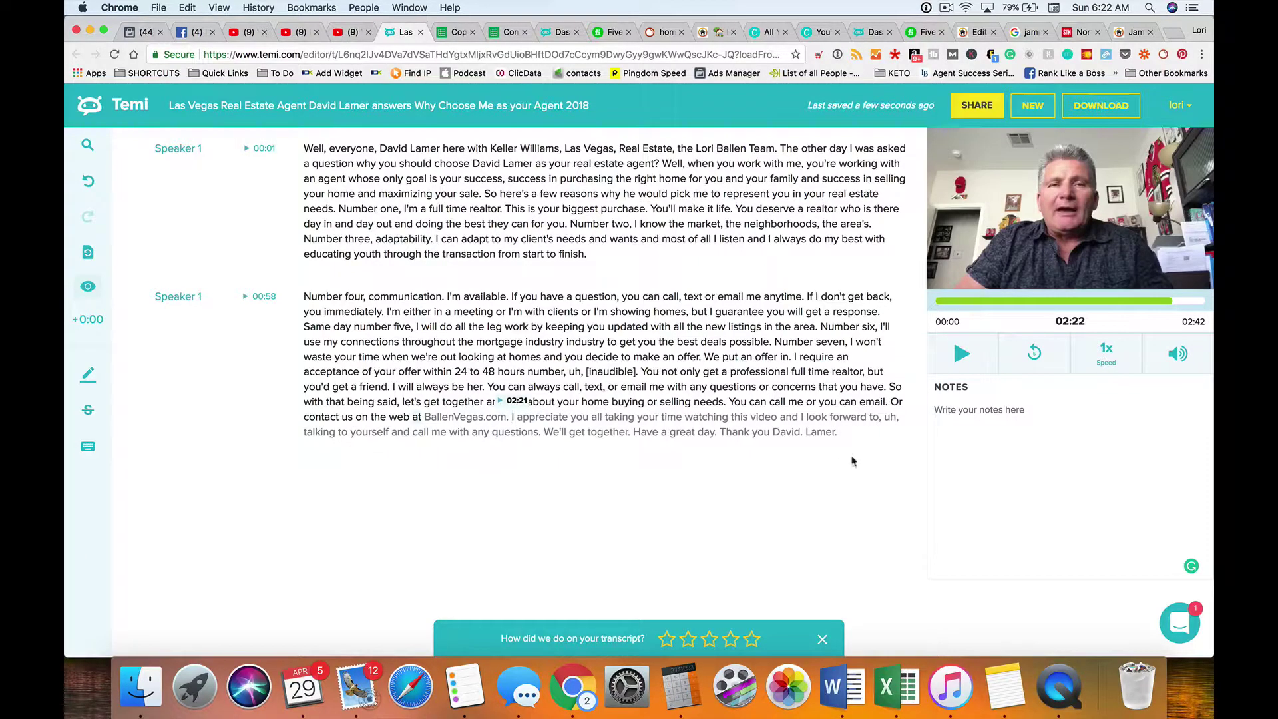
Remove the filler word "uh" after "I look forward to" in the closing lines.
{"action": "left_click", "coordinate": [896, 416]}
{"action": "key", "text": "BackSpace"}
{"action": "key", "text": "BackSpace"}
{"action": "key", "text": "BackSpace"}
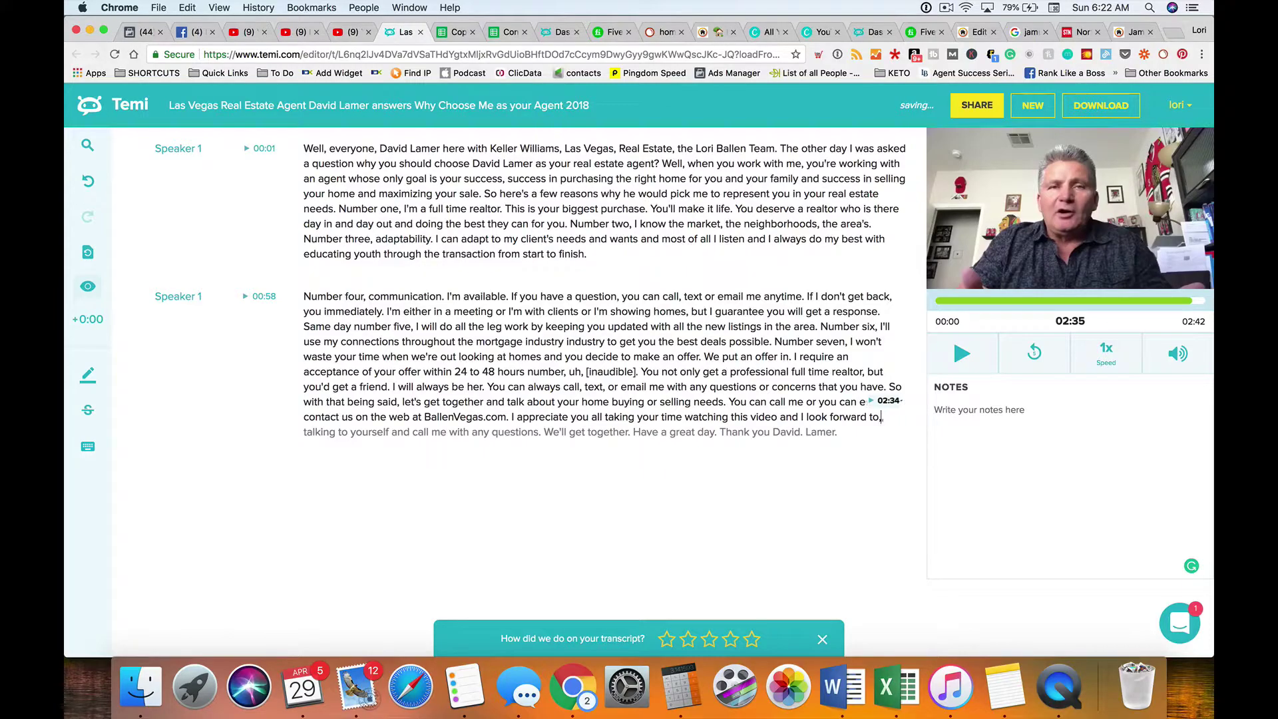
Change "talking to yourself" to "talking to you" in the closing lines of the transcript.
{"action": "left_click", "coordinate": [479, 432]}
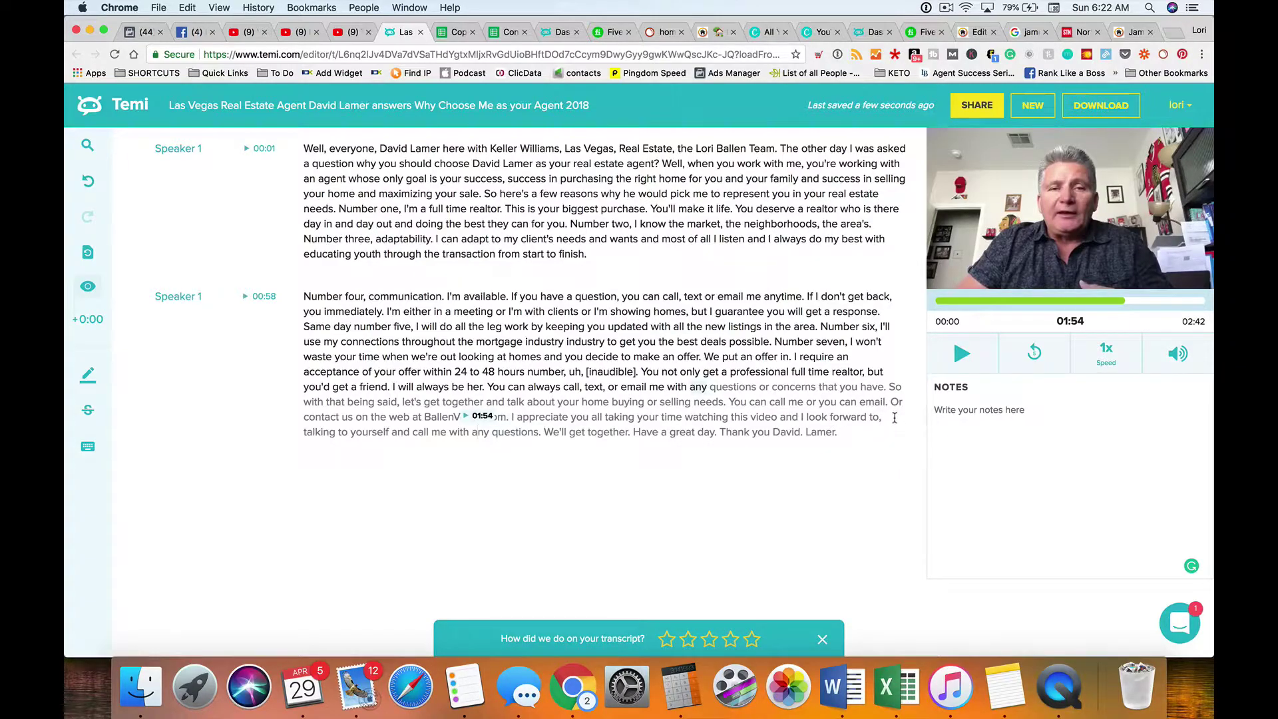
{"action": "left_click", "coordinate": [895, 417]}
{"action": "left_click", "coordinate": [388, 434]}
{"action": "key", "text": "BackSpace"}
{"action": "key", "text": "BackSpace"}
{"action": "key", "text": "BackSpace"}
{"action": "key", "text": "BackSpace"}
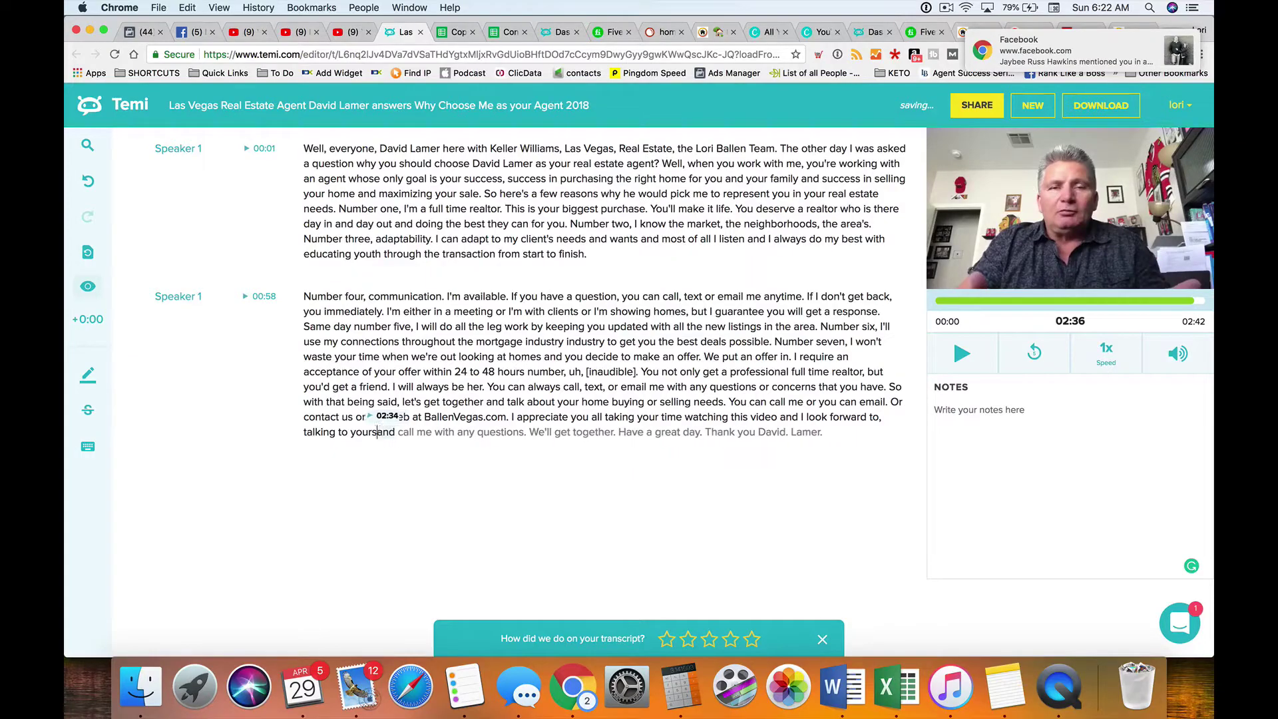
{"action": "key", "text": "BackSpace"}
{"action": "key", "text": "BackSpace"}
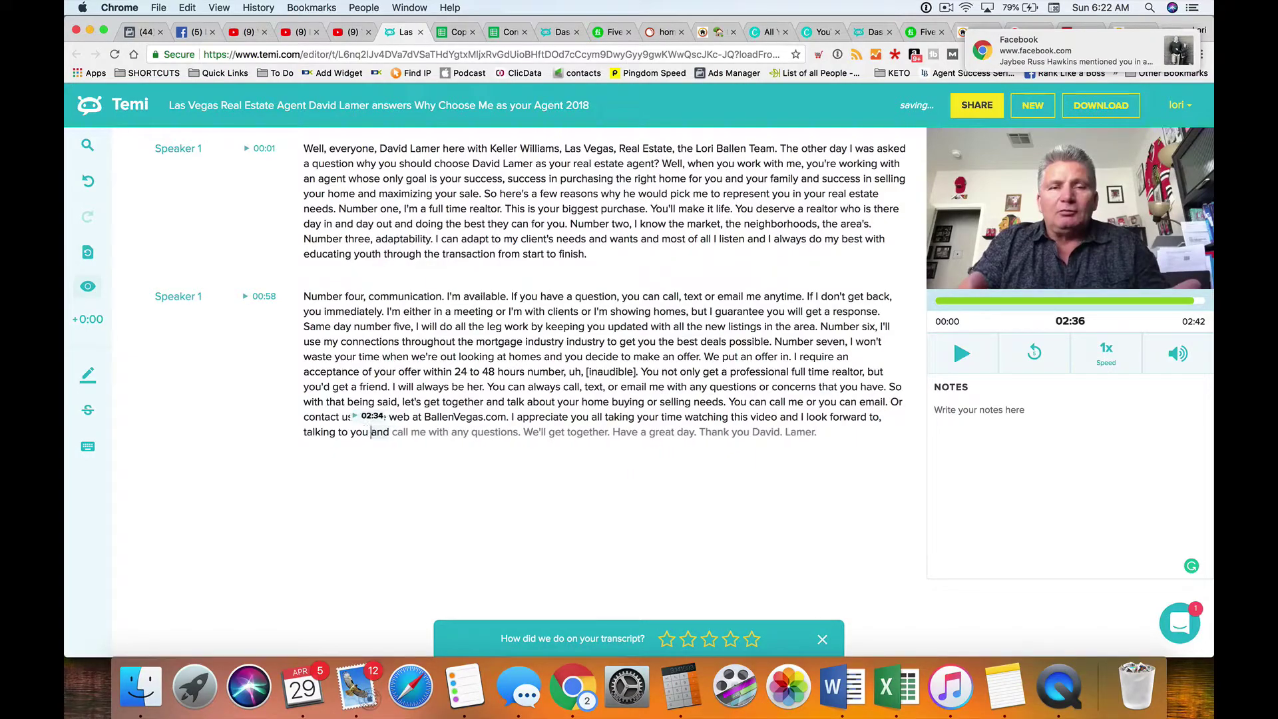
Search the transcript for "uh" and delete "uh, [inaudible]." after "24 to 48 hours number".
{"action": "left_click", "coordinate": [588, 254]}
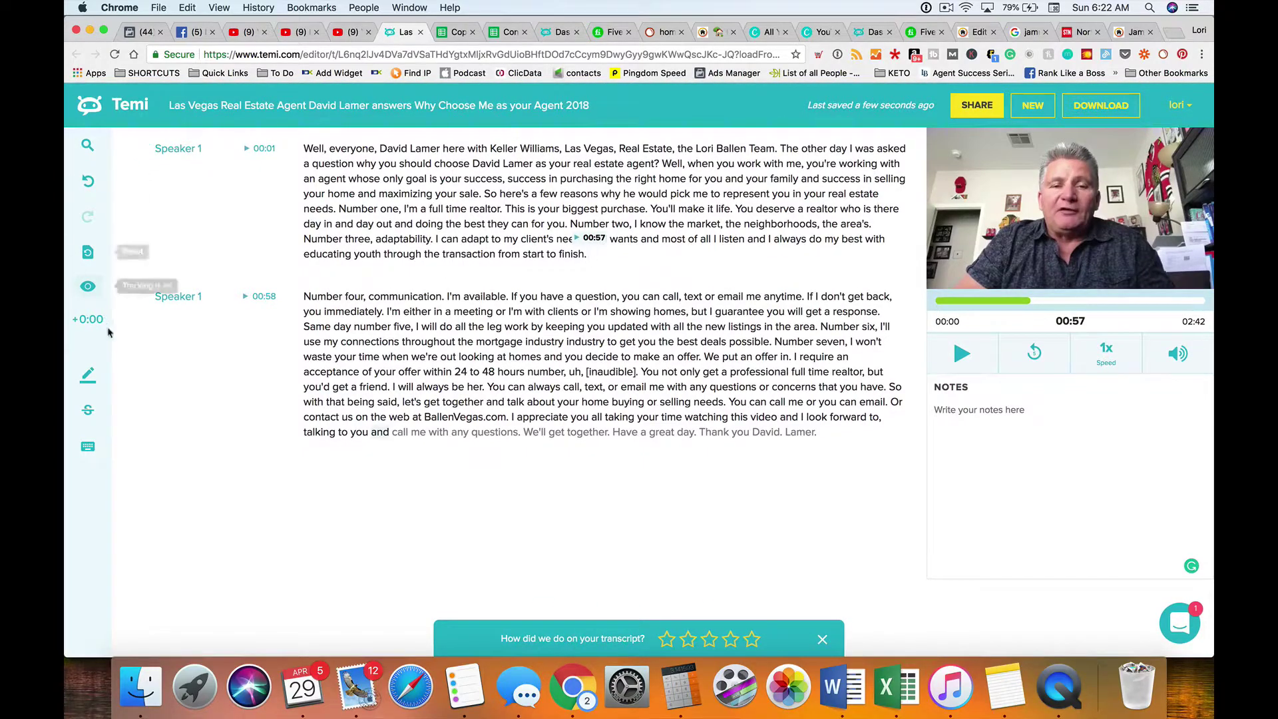
{"action": "left_click", "coordinate": [87, 148]}
{"action": "type", "text": "uh"}
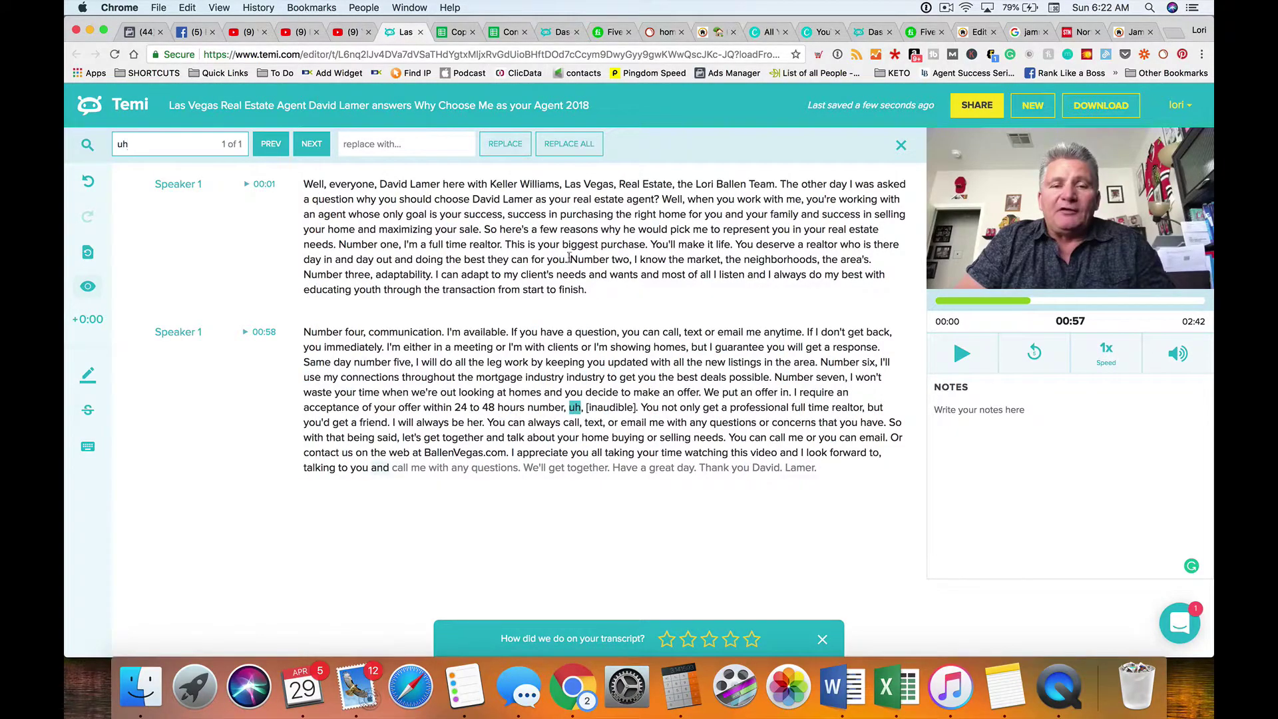
{"action": "left_click", "coordinate": [612, 407]}
{"action": "left_click_drag", "start_coordinate": [641, 407], "coordinate": [572, 408]}
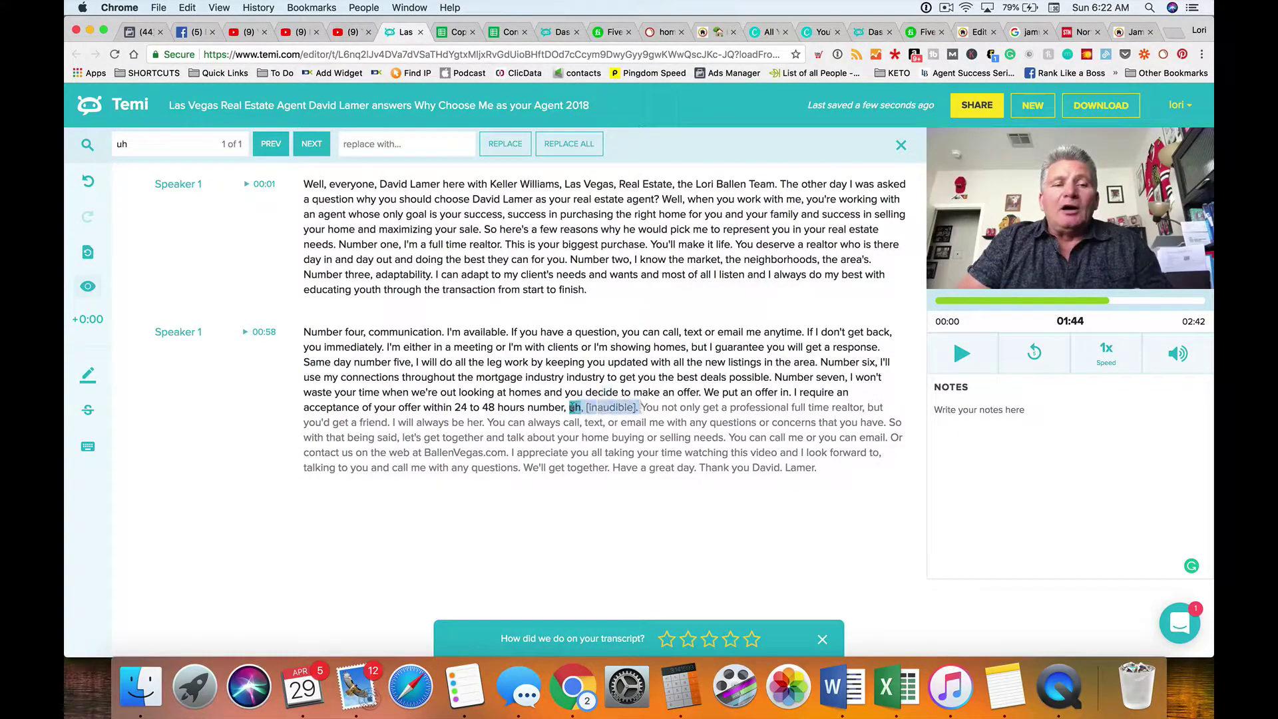
{"action": "key", "text": "BackSpace"}
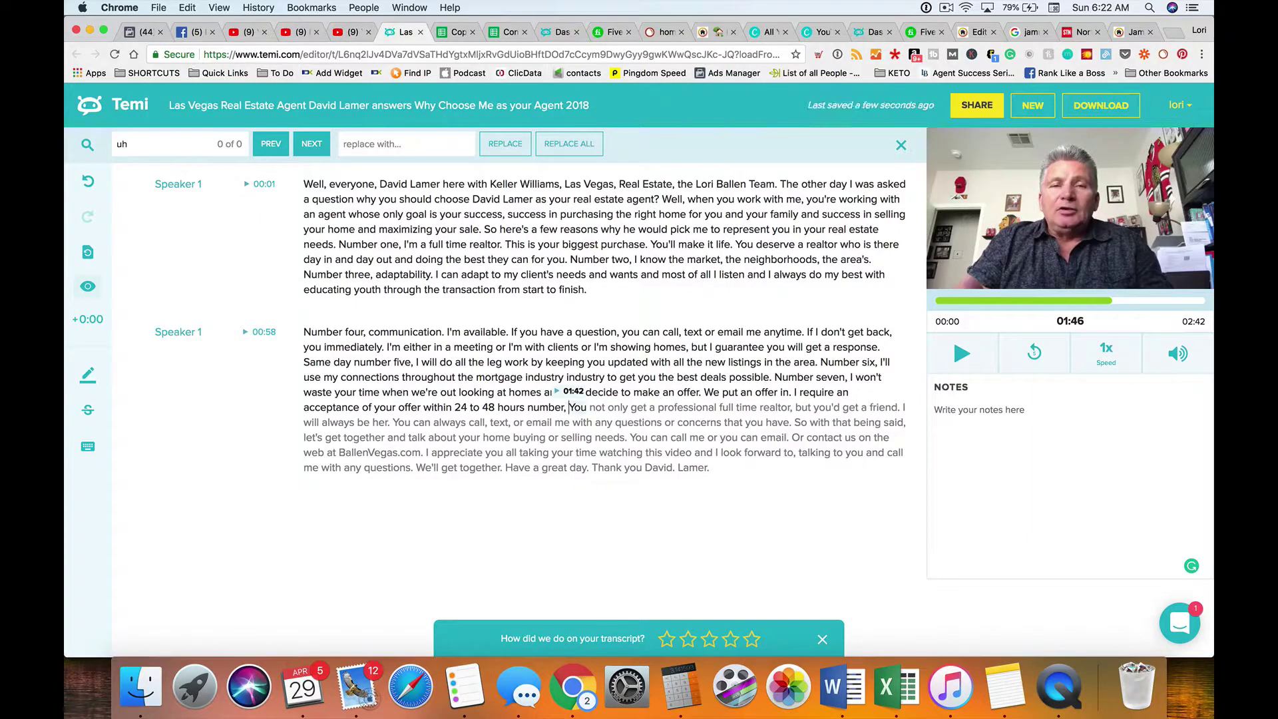
Copy the entire corrected transcript and switch to the video's subtitles page on YouTube.
{"action": "left_click", "coordinate": [181, 452]}
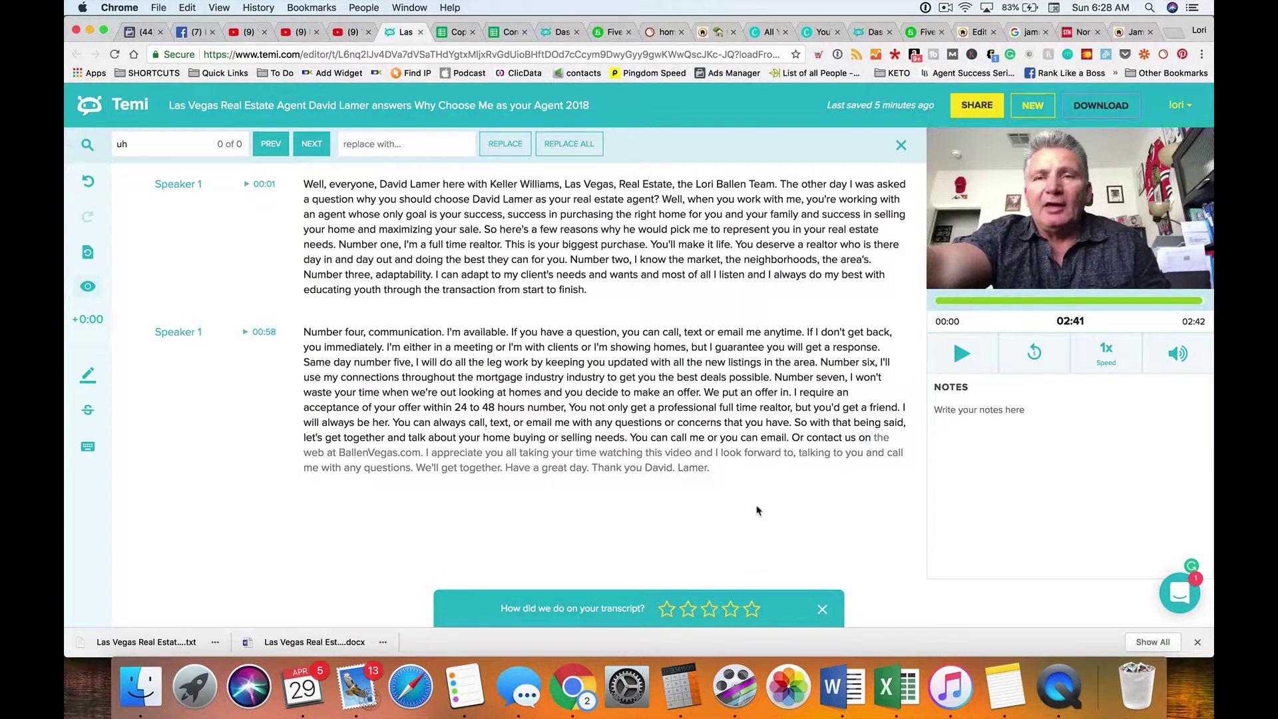
{"action": "left_click_drag", "start_coordinate": [723, 466], "coordinate": [298, 185]}
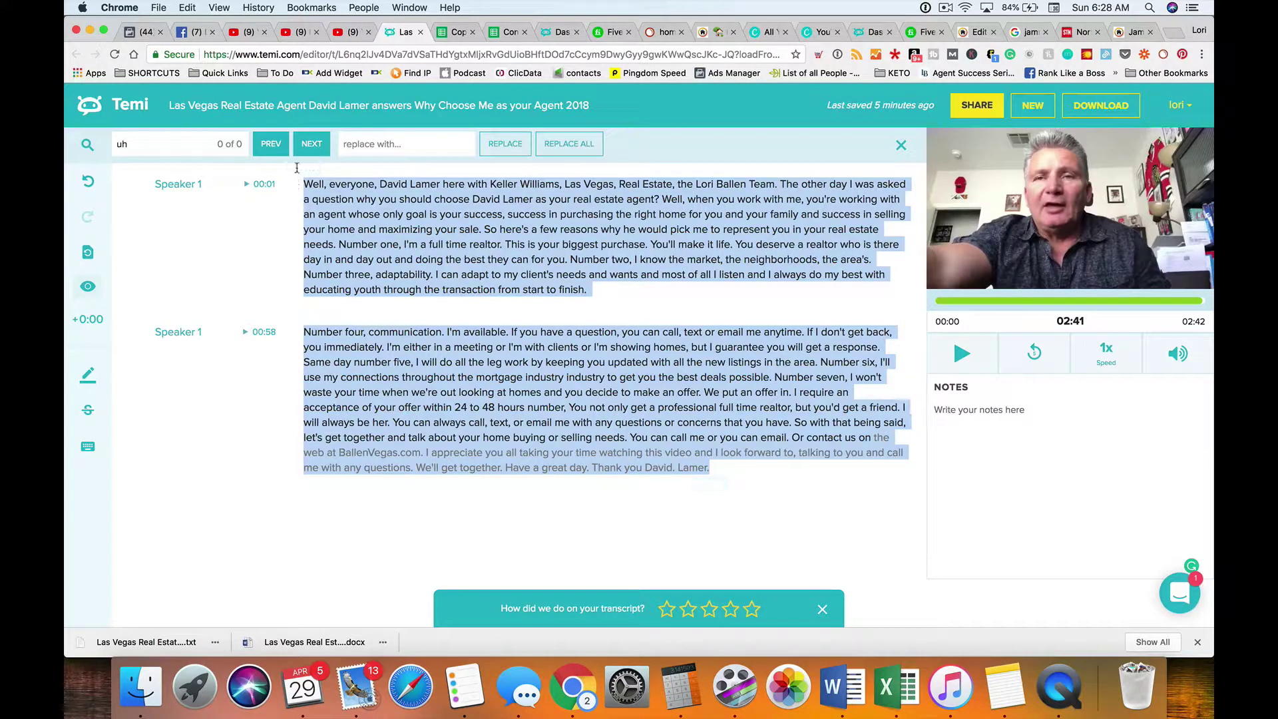
{"action": "left_click", "coordinate": [339, 33]}
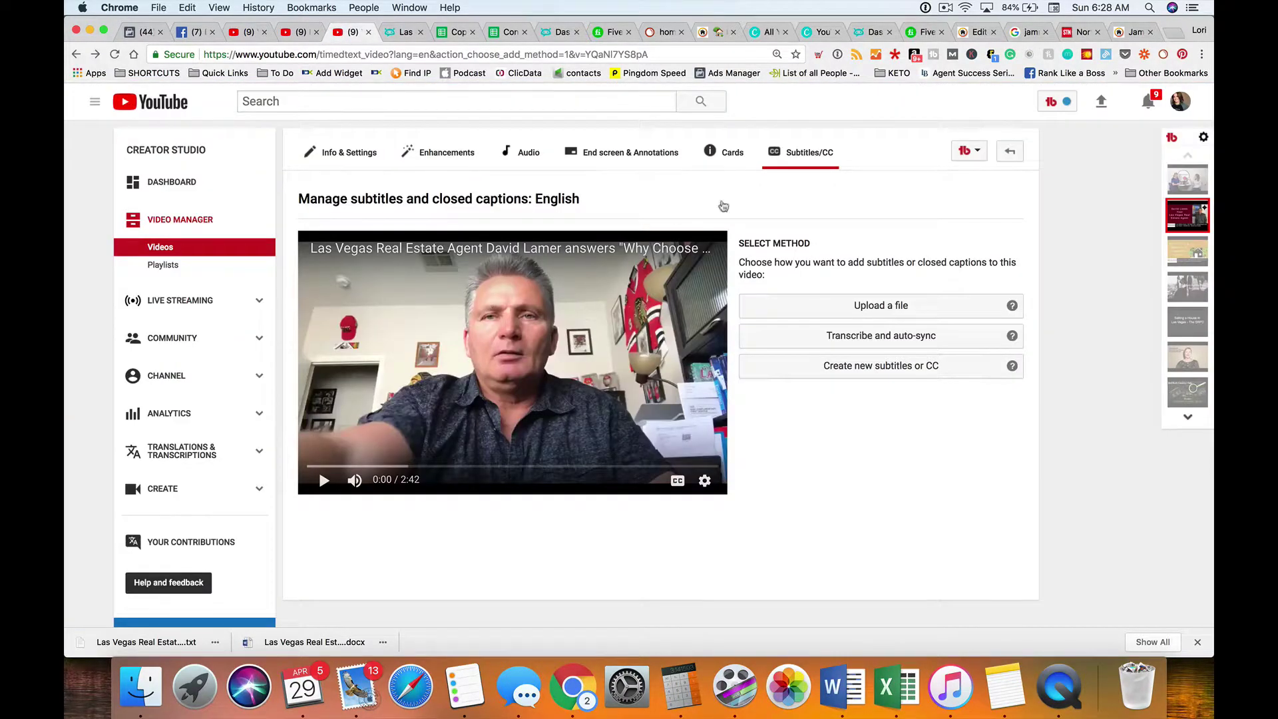
Choose the Transcribe and auto-sync method for the English subtitles and paste the copied text as the video transcript.
{"action": "scroll", "coordinate": [812, 166], "scroll_direction": "down", "scroll_amount": 1}
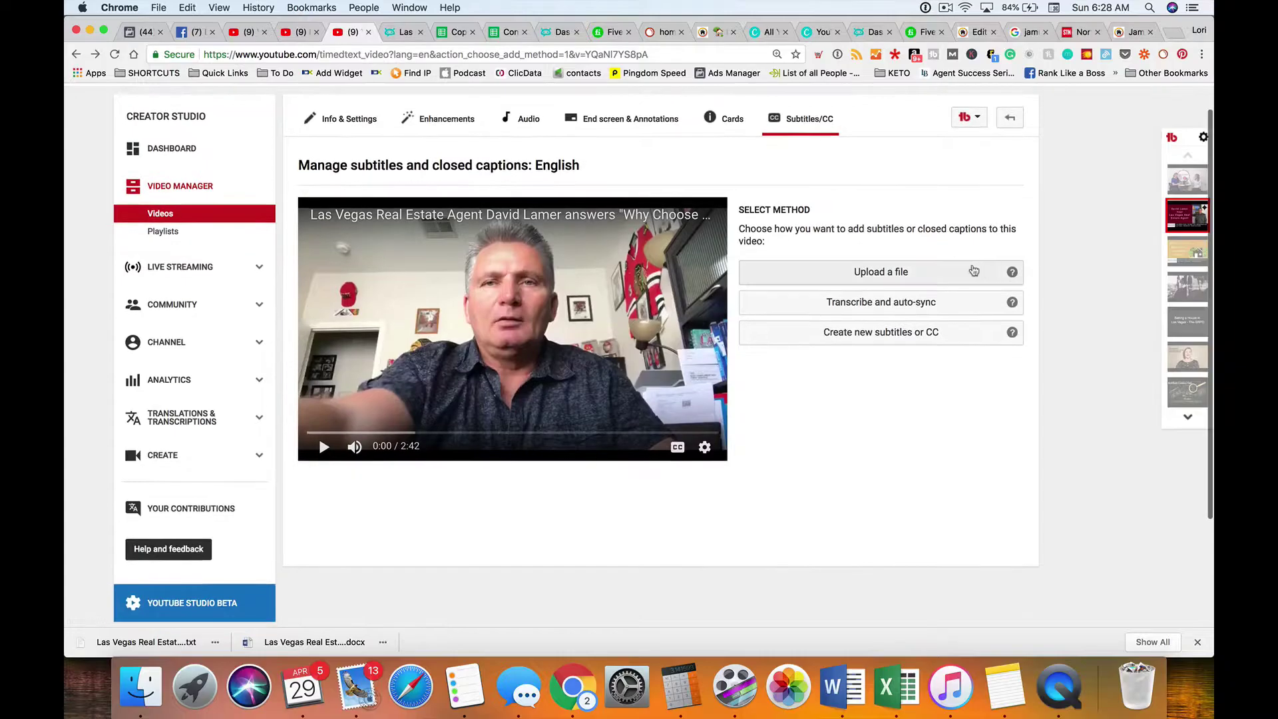
{"action": "left_click", "coordinate": [924, 305]}
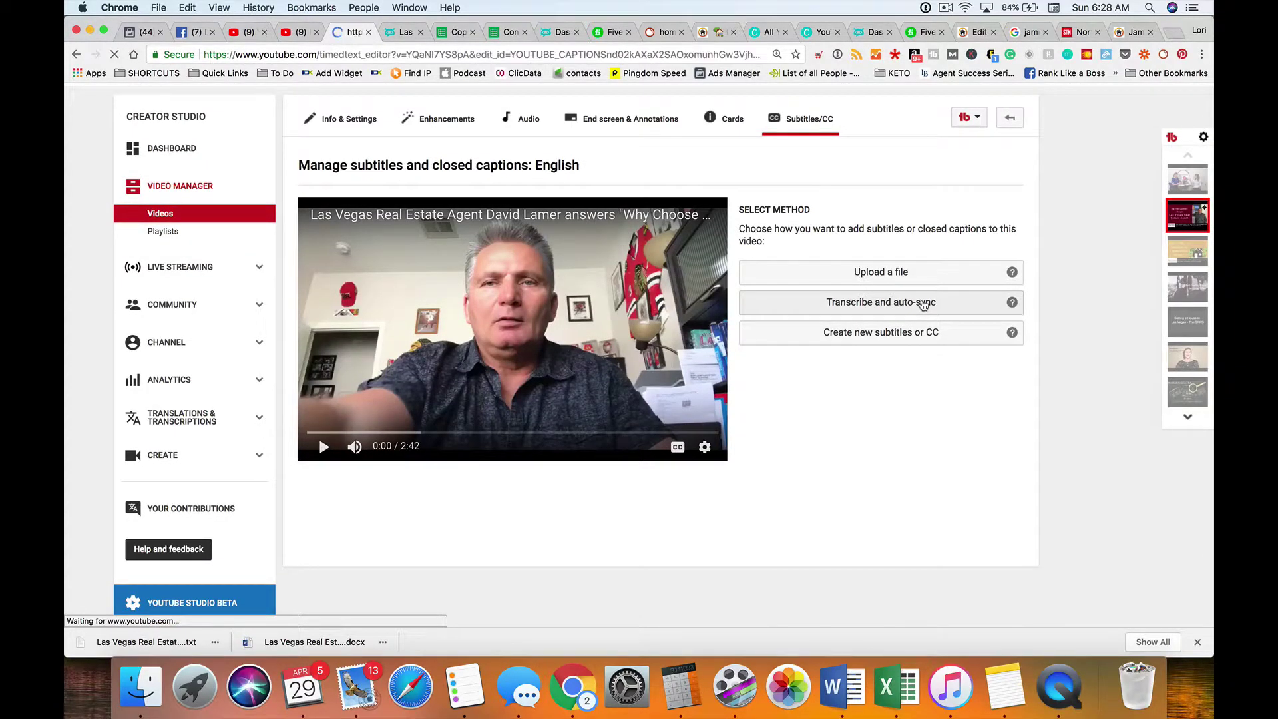
{"action": "scroll", "coordinate": [798, 285], "scroll_direction": "down", "scroll_amount": 3}
{"action": "left_click", "coordinate": [819, 271]}
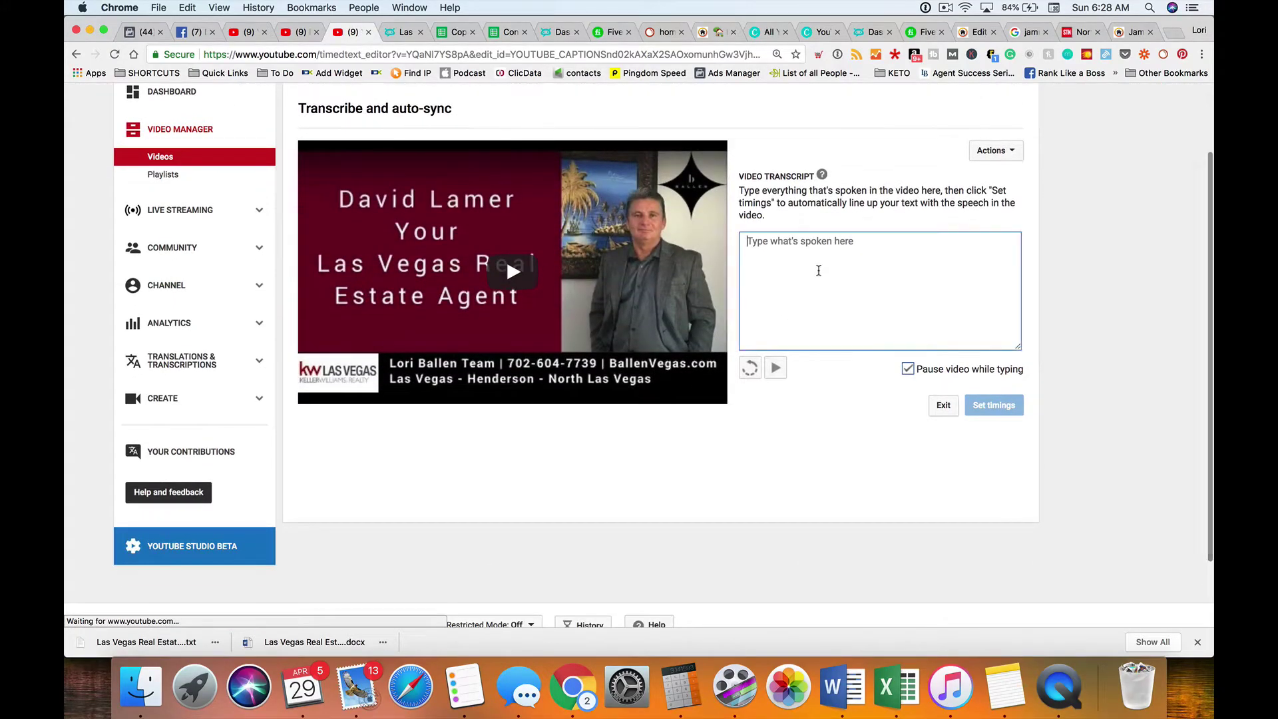
{"action": "key", "text": "super+v"}
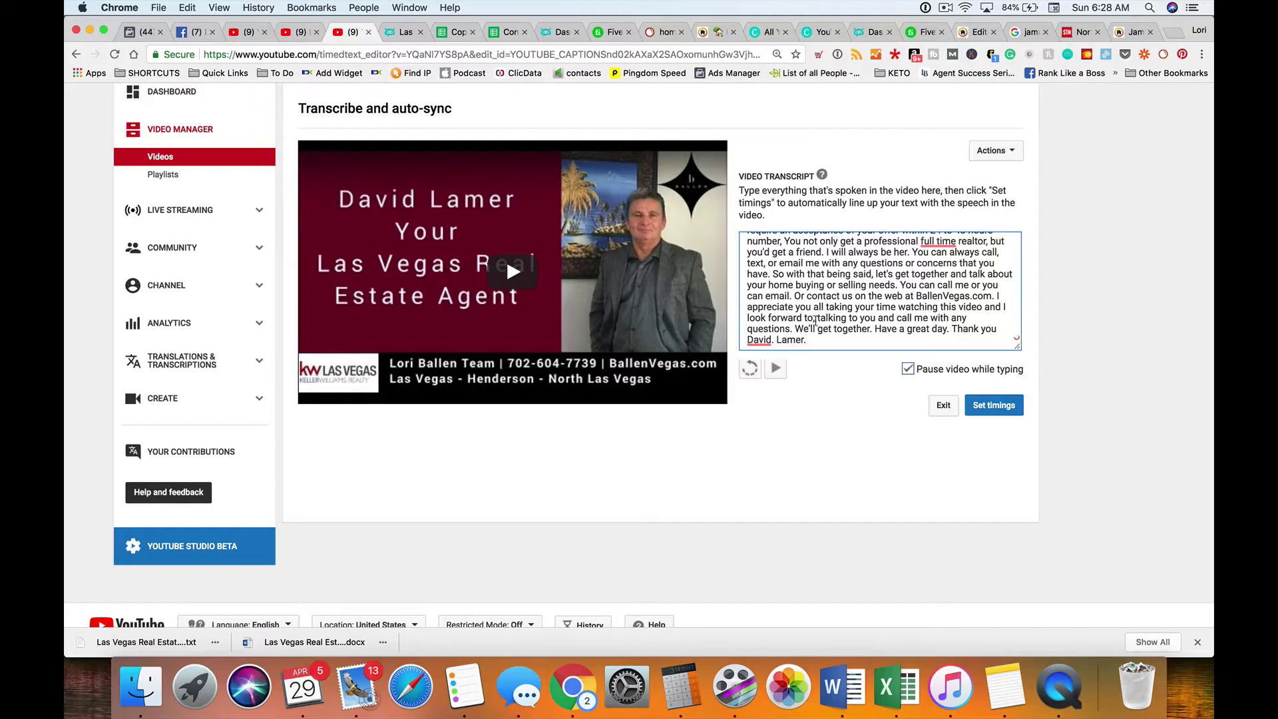
Delete the duplicated word "industry" after "mortgage industry" in the pasted video transcript.
{"action": "scroll", "coordinate": [820, 310], "scroll_direction": "up", "scroll_amount": 8}
{"action": "scroll", "coordinate": [820, 311], "scroll_direction": "down", "scroll_amount": 1}
{"action": "left_click", "coordinate": [820, 291]}
{"action": "key", "text": "BackSpace"}
{"action": "key", "text": "BackSpace"}
{"action": "key", "text": "BackSpace"}
{"action": "key", "text": "BackSpace"}
{"action": "key", "text": "BackSpace"}
{"action": "key", "text": "BackSpace"}
{"action": "key", "text": "BackSpace"}
{"action": "key", "text": "BackSpace"}
{"action": "key", "text": "BackSpace"}
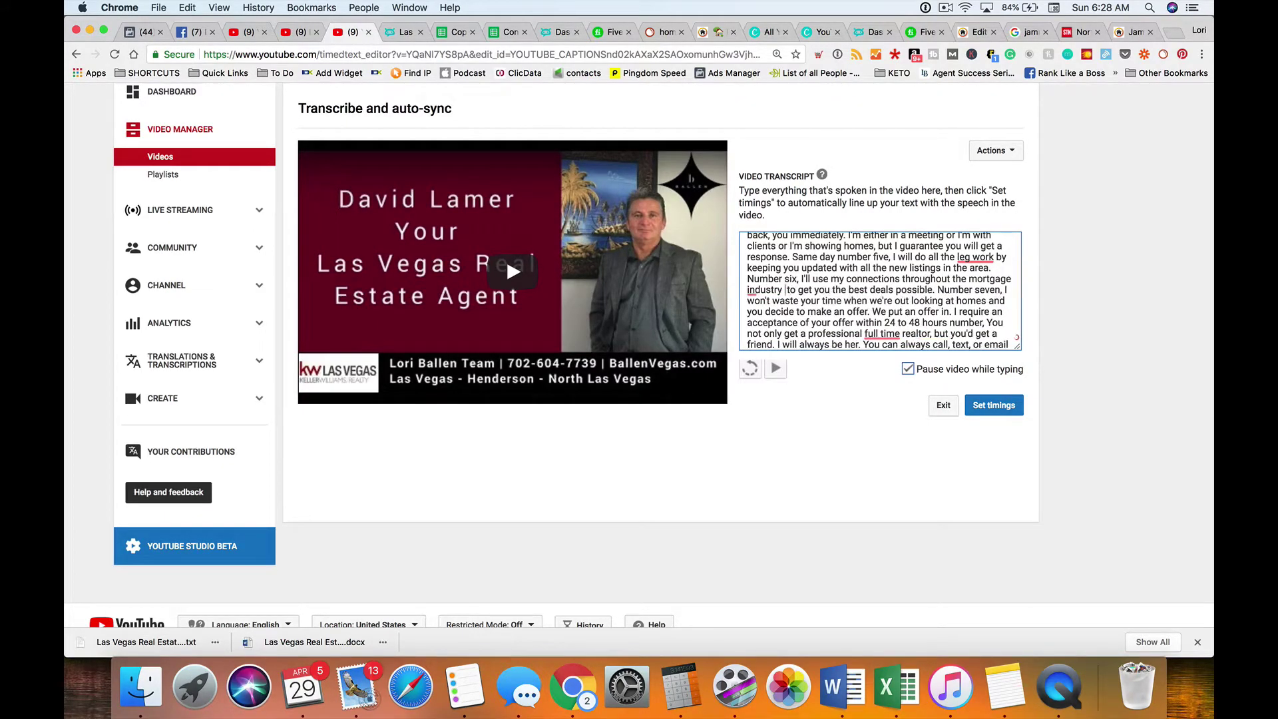
{"action": "key", "text": "BackSpace"}
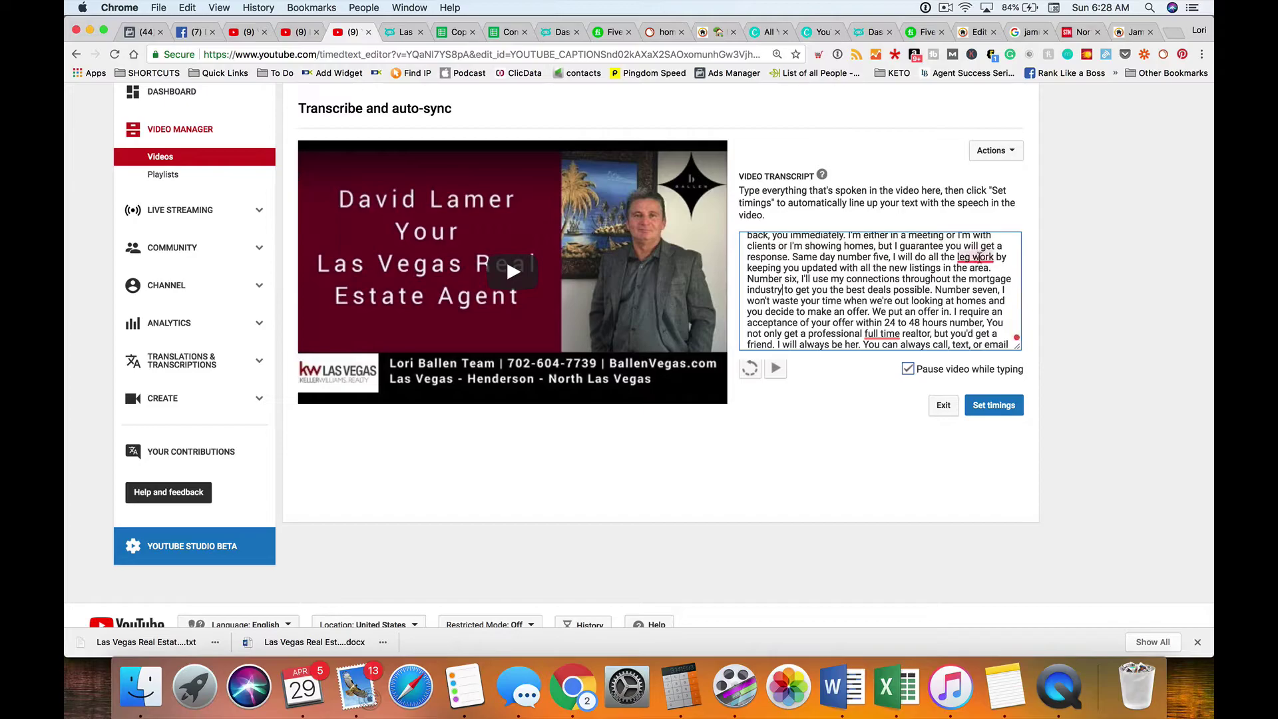
Apply the suggested corrections "legwork" for "leg work" and "full-time" for "full time" in the video transcript.
{"action": "right_click", "coordinate": [958, 259]}
{"action": "left_click", "coordinate": [982, 298]}
{"action": "scroll", "coordinate": [982, 297], "scroll_direction": "down", "scroll_amount": 3}
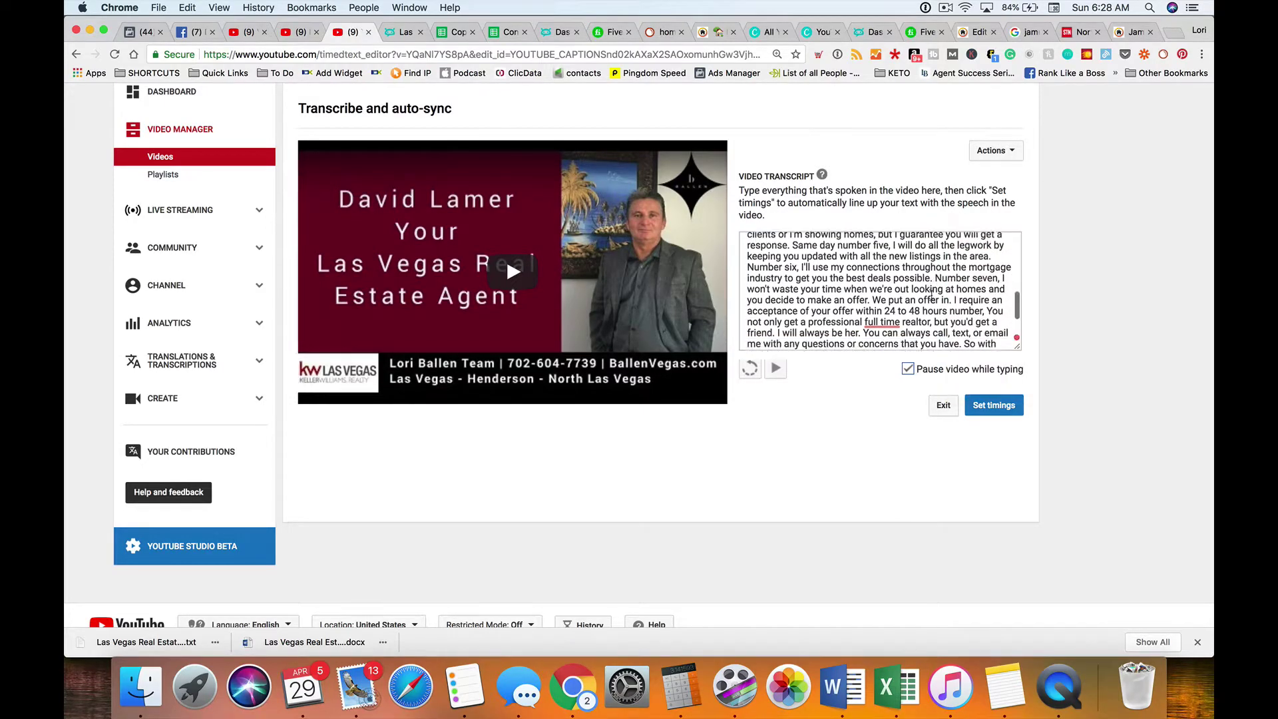
{"action": "right_click", "coordinate": [868, 305]}
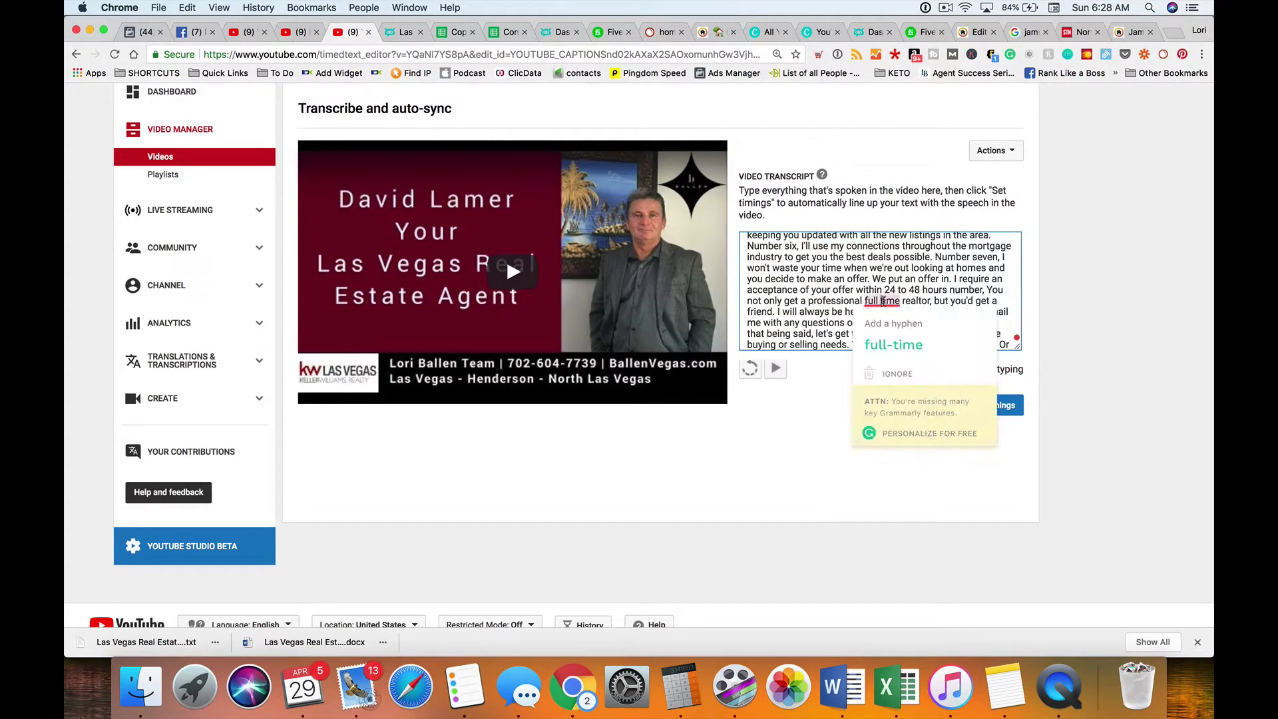
{"action": "left_click", "coordinate": [879, 327]}
{"action": "scroll", "coordinate": [899, 308], "scroll_direction": "up", "scroll_amount": 3}
{"action": "scroll", "coordinate": [898, 307], "scroll_direction": "up", "scroll_amount": 5}
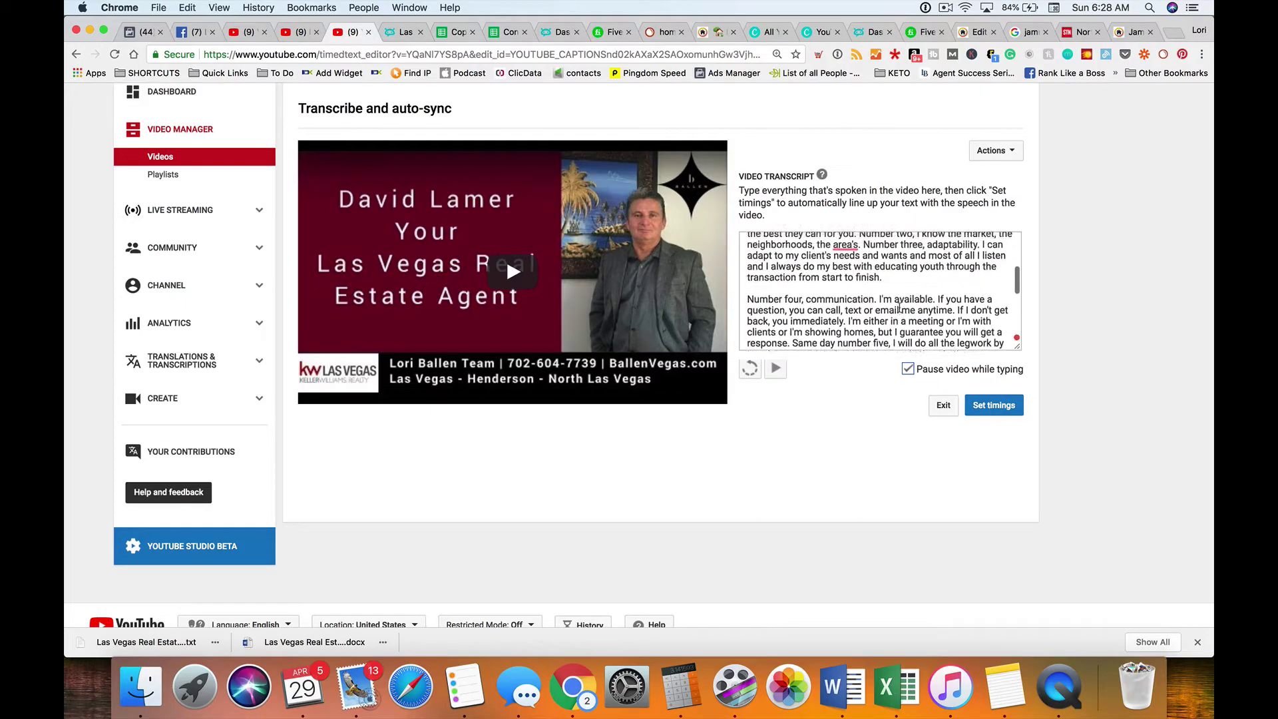
Apply the suggested corrections "areas" for "area's" and "full-time" for "full time" before "realtor" in the video transcript.
{"action": "right_click", "coordinate": [844, 288]}
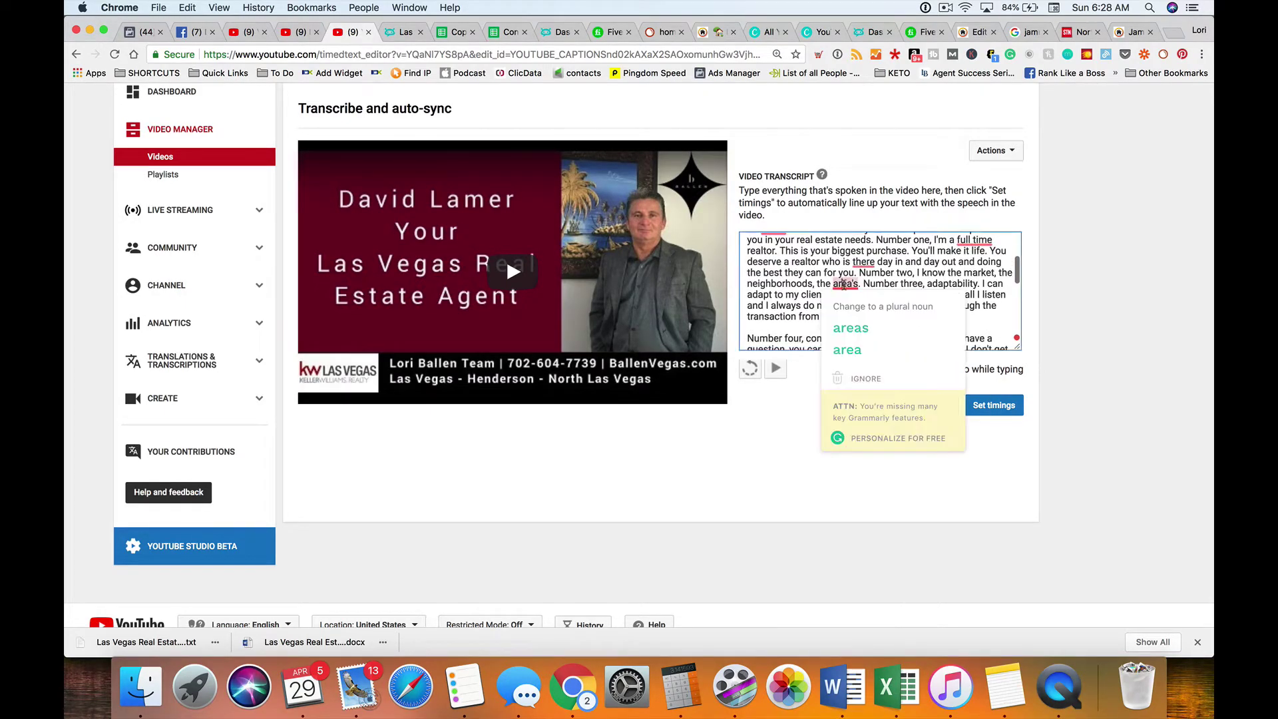
{"action": "left_click", "coordinate": [853, 332]}
{"action": "scroll", "coordinate": [930, 285], "scroll_direction": "up", "scroll_amount": 2}
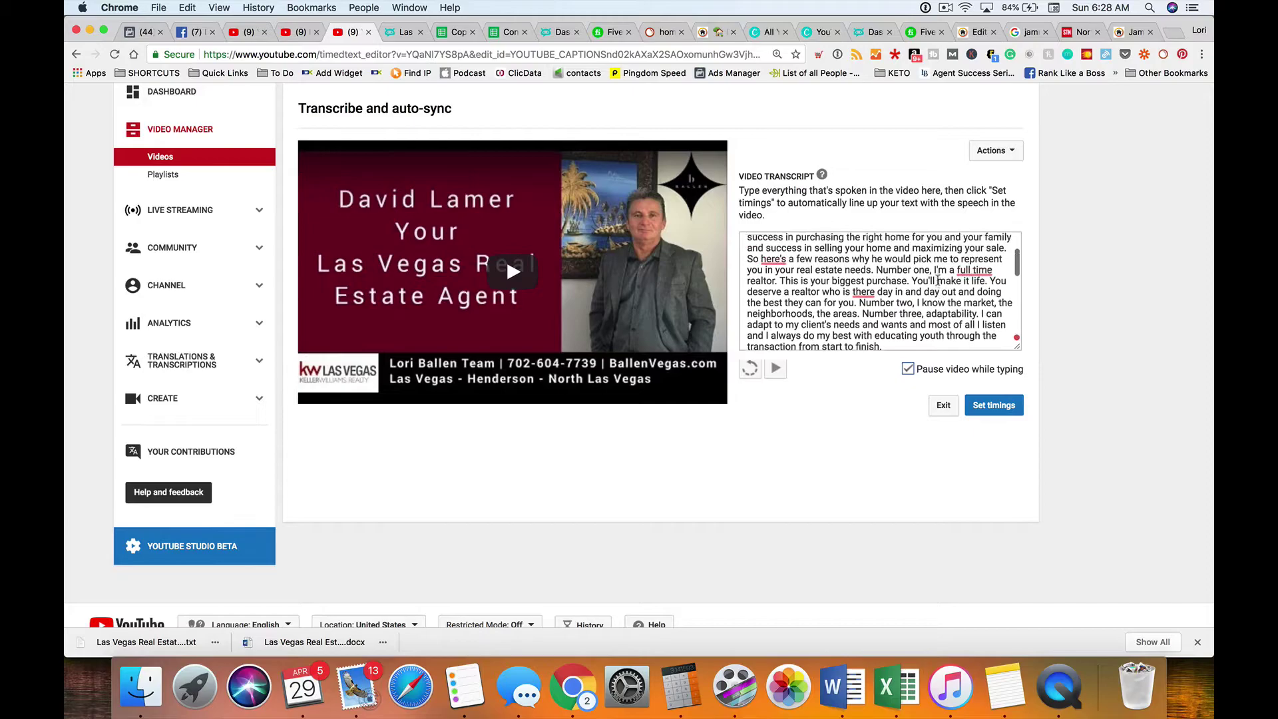
{"action": "left_click", "coordinate": [864, 295]}
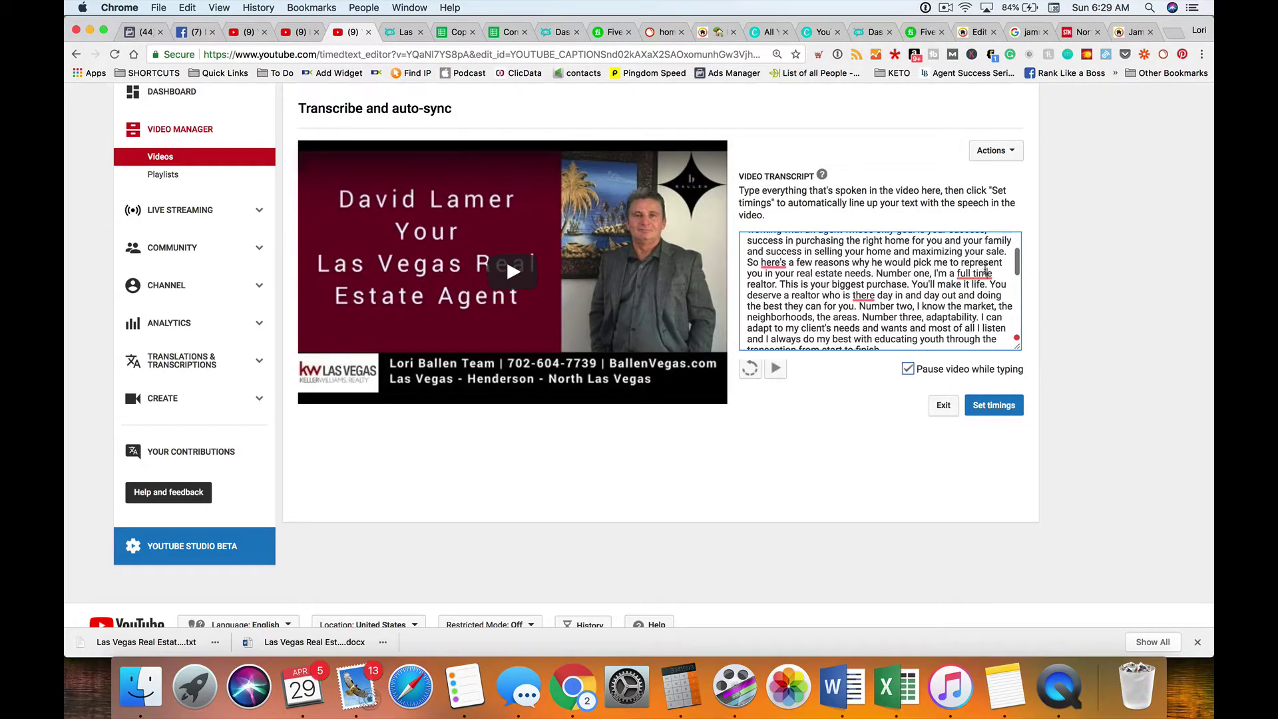
{"action": "left_click", "coordinate": [985, 269]}
{"action": "left_click", "coordinate": [1025, 343]}
Replace "here's" with the suggested "here are" before "a few reasons" in the video transcript.
{"action": "left_click", "coordinate": [774, 261]}
{"action": "scroll", "coordinate": [774, 277], "scroll_direction": "up", "scroll_amount": 1}
{"action": "left_click", "coordinate": [774, 280]}
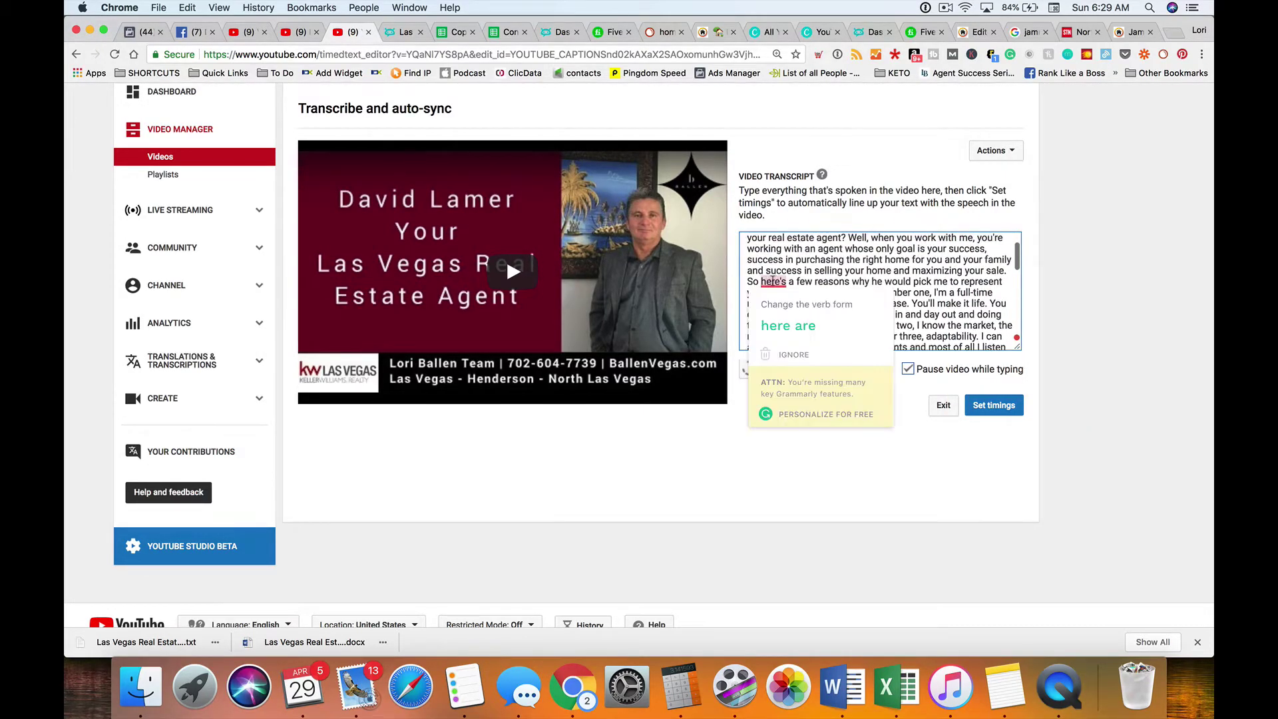
{"action": "left_click", "coordinate": [784, 324]}
{"action": "scroll", "coordinate": [850, 307], "scroll_direction": "up", "scroll_amount": 2}
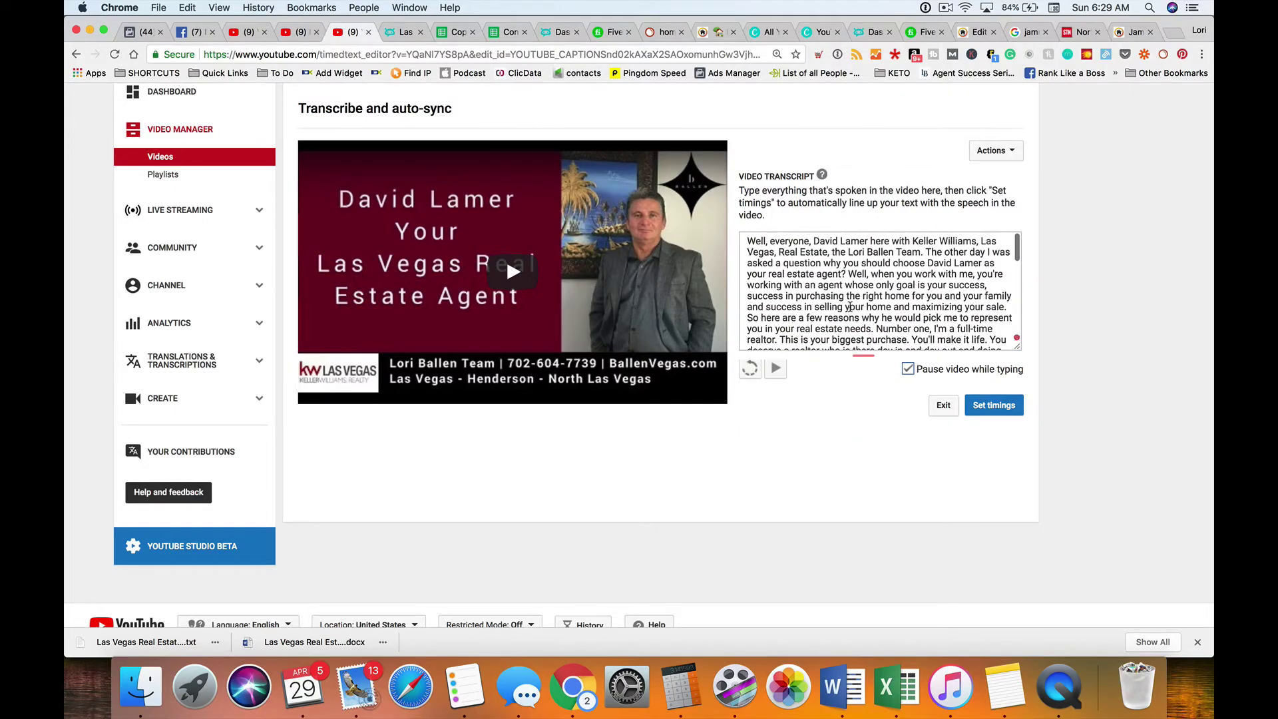
Submit the corrected transcript to have its timings set automatically against the speech in the video.
{"action": "scroll", "coordinate": [859, 259], "scroll_direction": "down", "scroll_amount": 5}
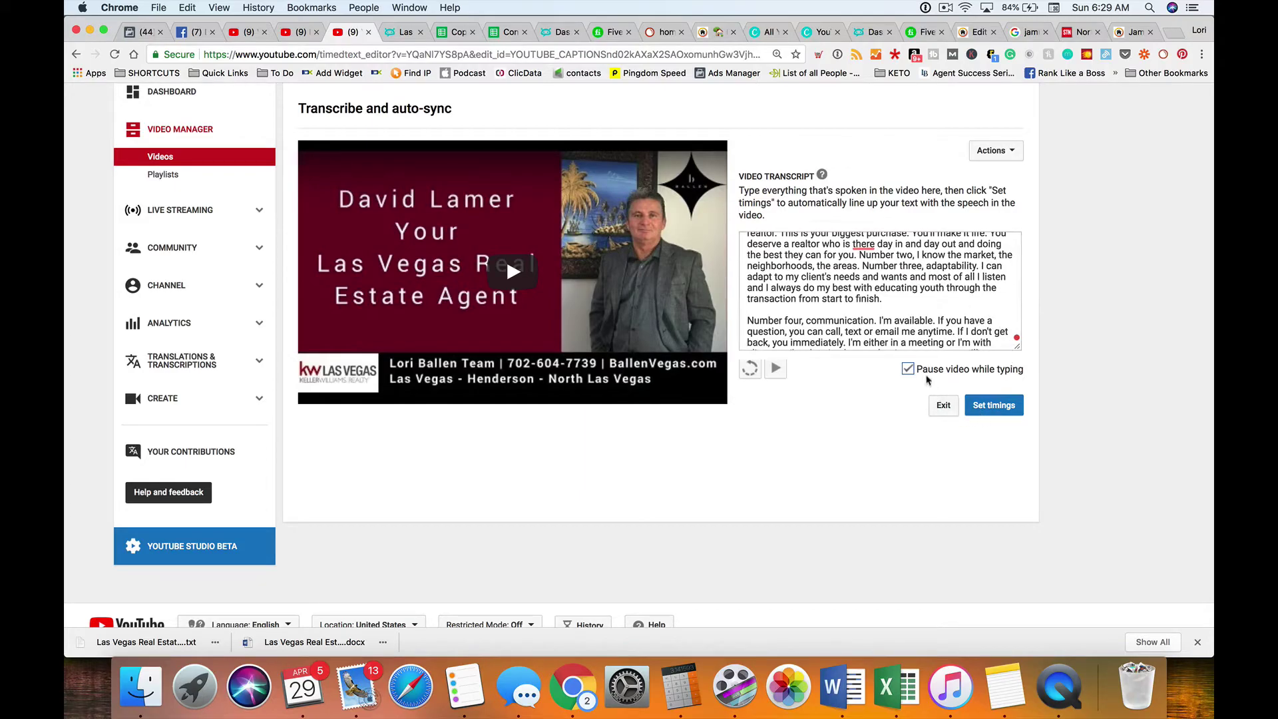
{"action": "left_click", "coordinate": [994, 407]}
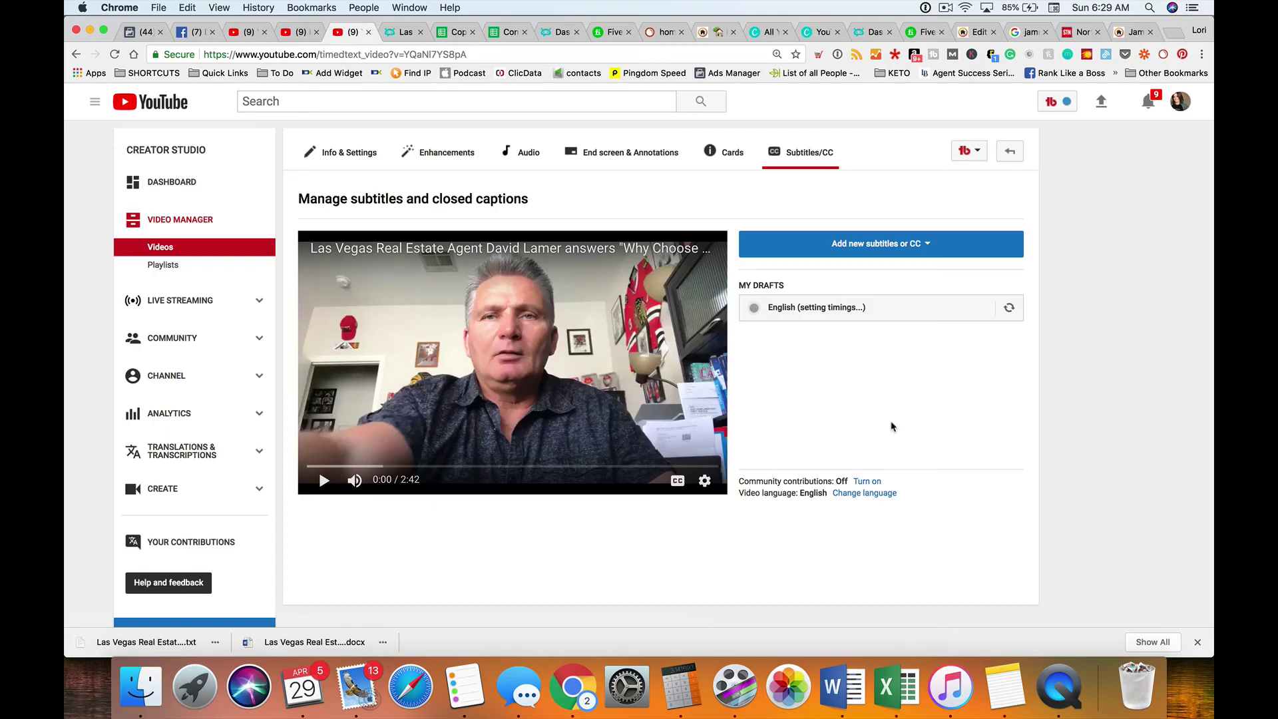
{"action": "left_click", "coordinate": [946, 8]}
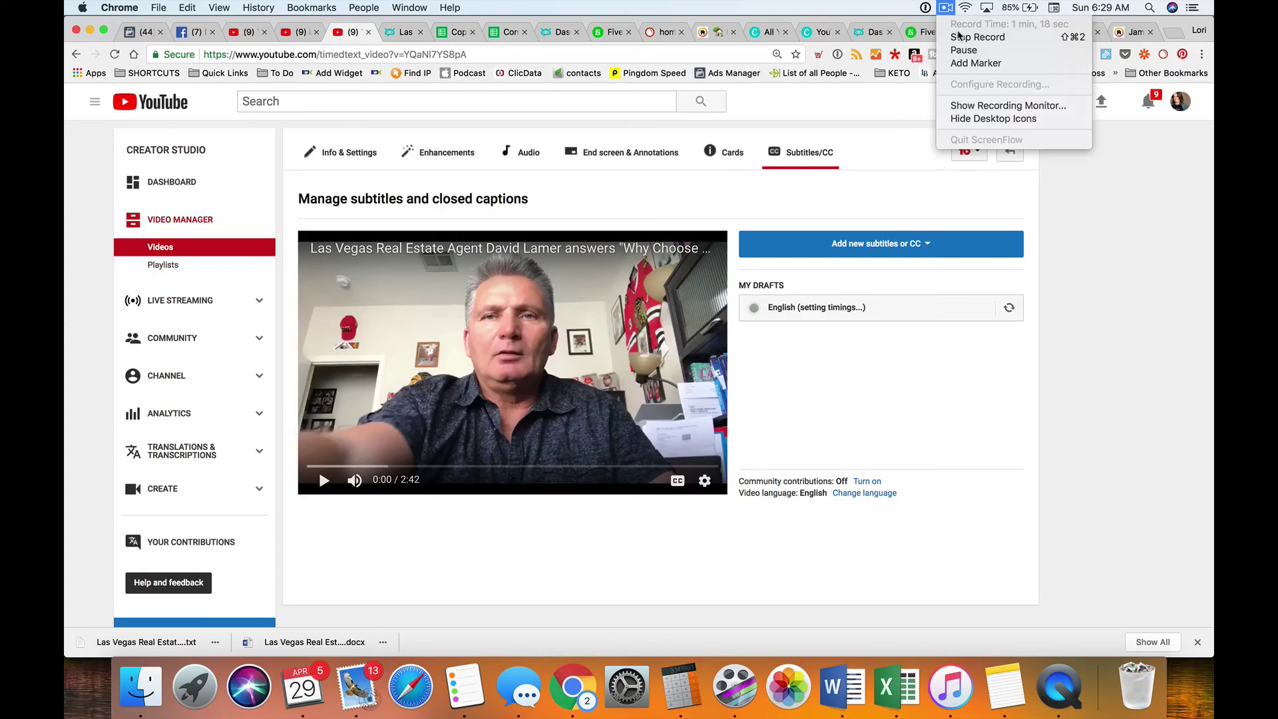